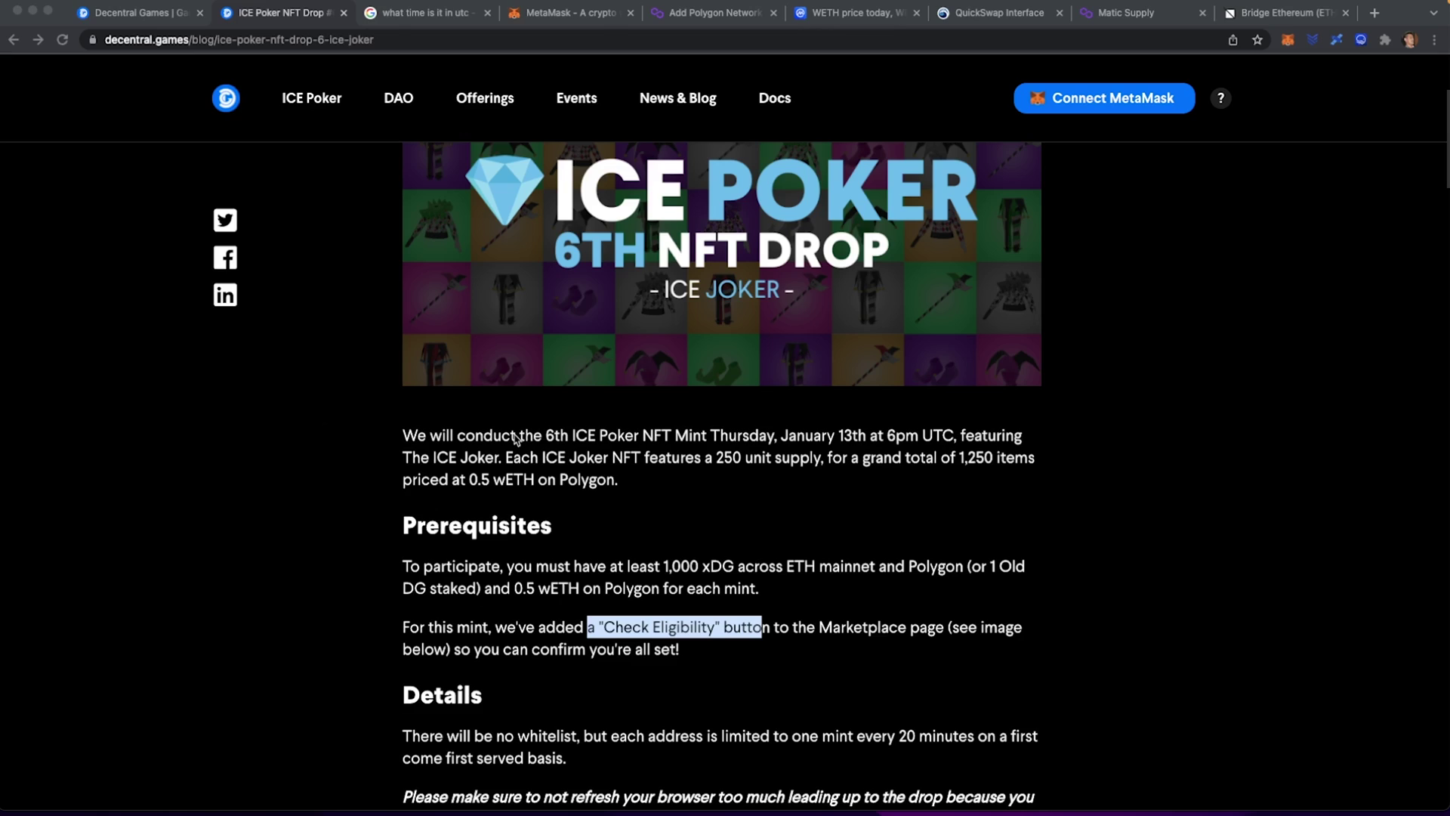
Compare the Thursday, January 13th 6pm mint time against the current UTC time and date.
{"action": "left_click_drag", "start_coordinate": [693, 436], "coordinate": [920, 441]}
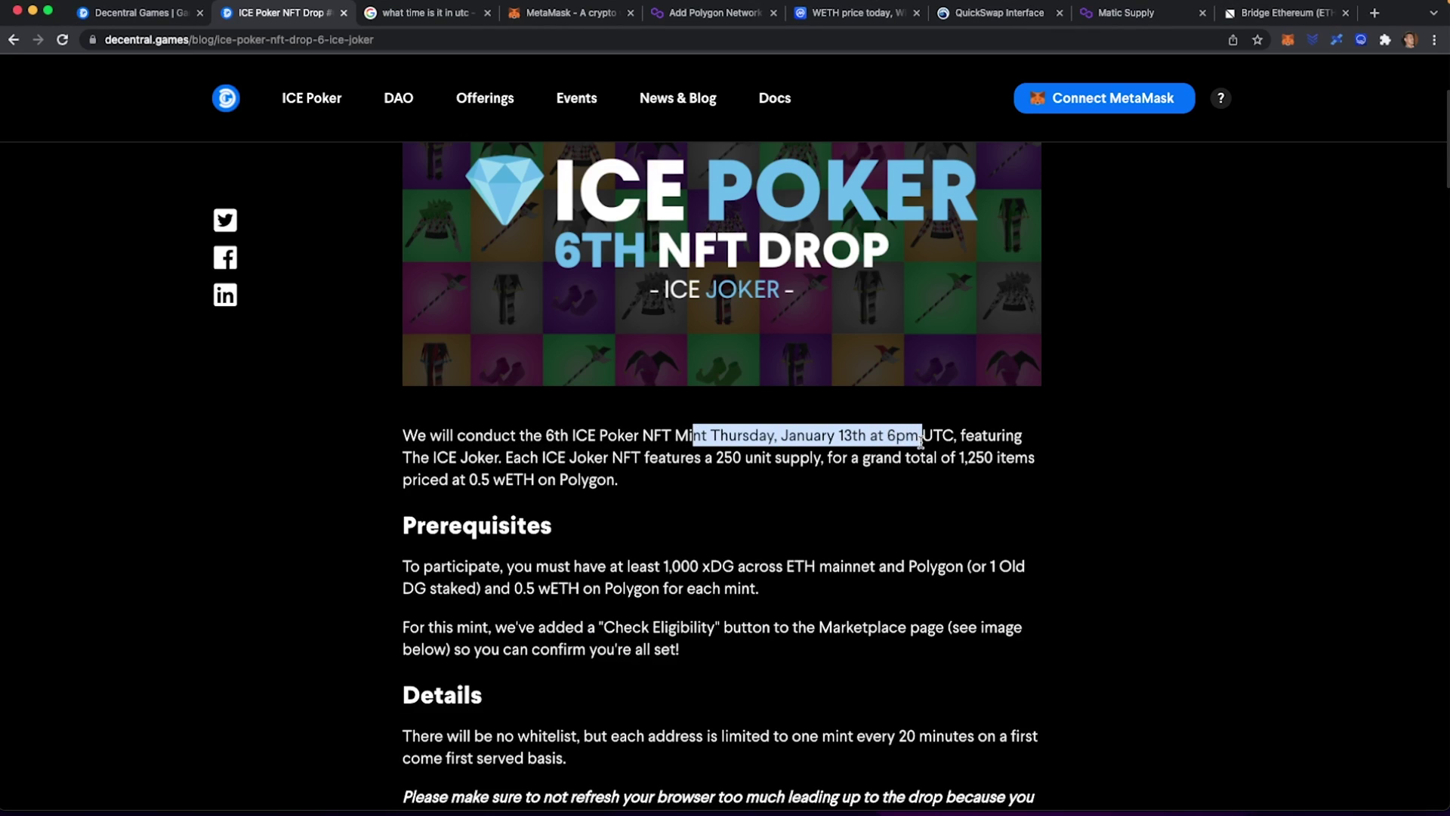
{"action": "left_click", "coordinate": [432, 15]}
{"action": "left_click", "coordinate": [183, 212]}
{"action": "left_click_drag", "start_coordinate": [135, 202], "coordinate": [295, 240]}
{"action": "left_click", "coordinate": [295, 240]}
{"action": "left_click", "coordinate": [280, 13]}
Note the 0.5 wETH on Polygon requirement, then go to the MetaMask site.
{"action": "left_click_drag", "start_coordinate": [510, 586], "coordinate": [760, 628]}
{"action": "left_click", "coordinate": [653, 585]}
{"action": "left_click", "coordinate": [531, 623]}
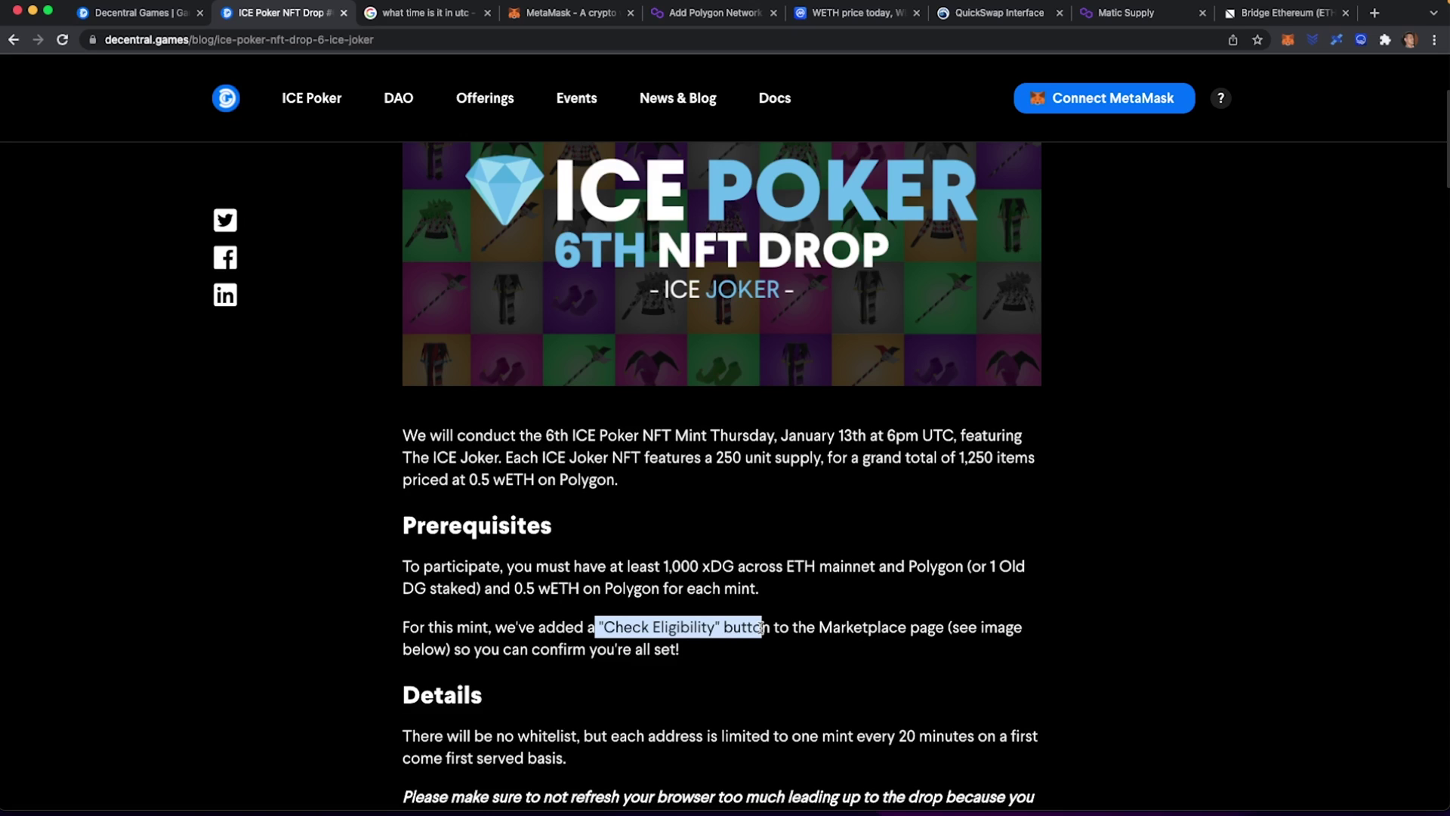
{"action": "left_click", "coordinate": [585, 15]}
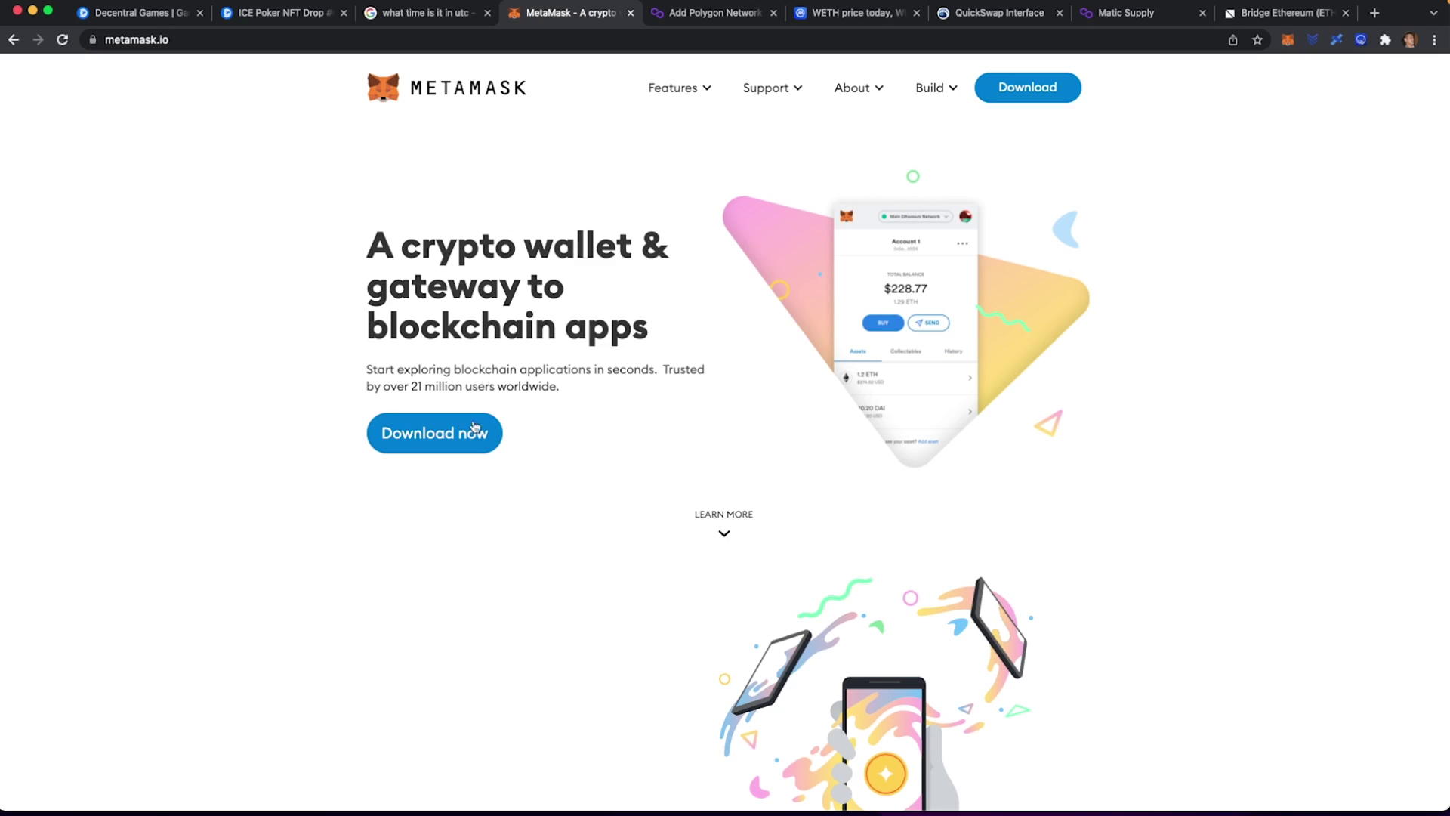
Switch the MetaMask wallet's network to Polygon Mainnet.
{"action": "left_click", "coordinate": [1288, 40]}
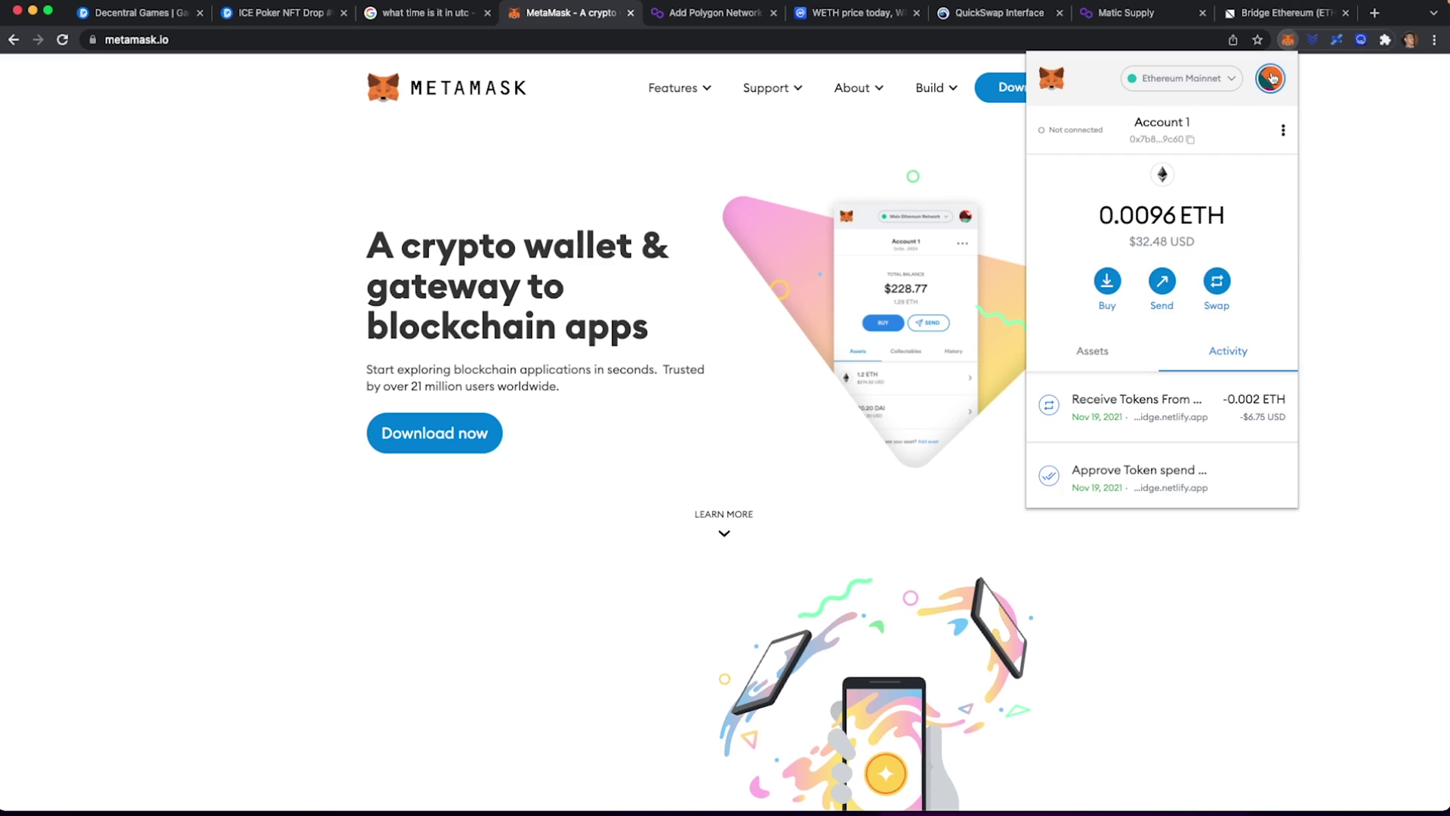
{"action": "left_click", "coordinate": [1218, 78]}
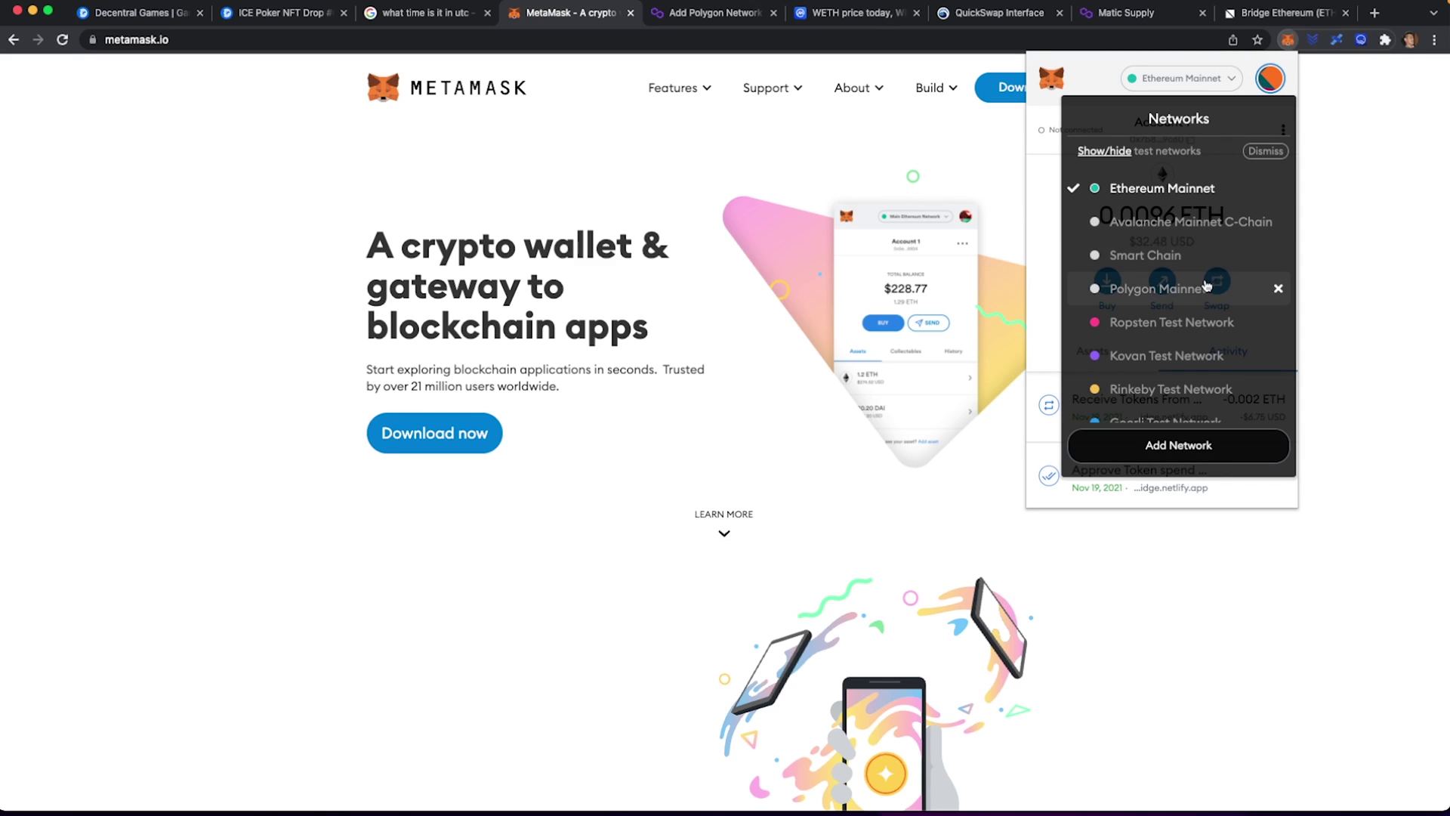
{"action": "left_click", "coordinate": [714, 13]}
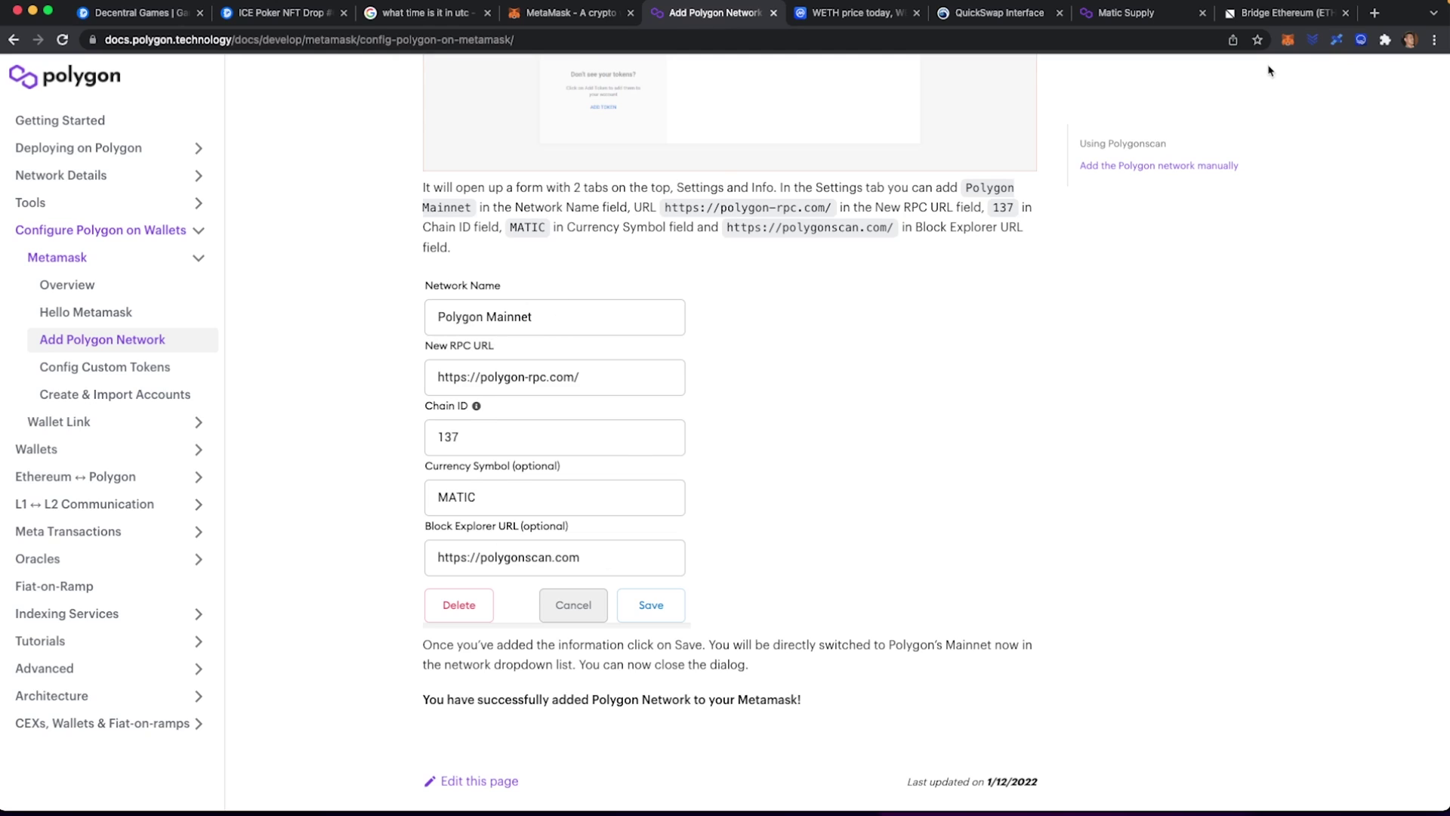
{"action": "left_click", "coordinate": [1289, 45]}
{"action": "left_click", "coordinate": [1218, 79]}
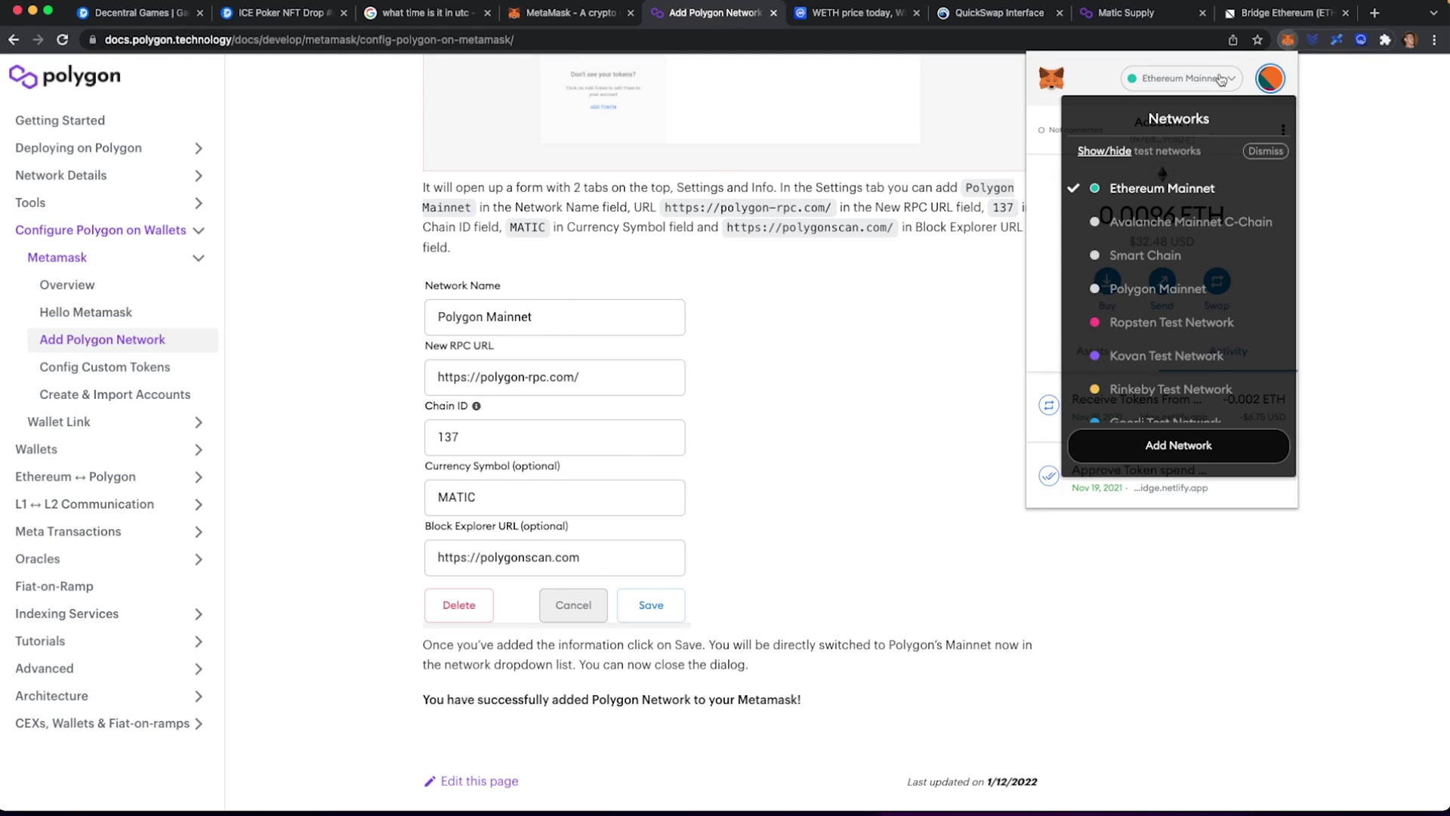
{"action": "left_click", "coordinate": [1159, 288]}
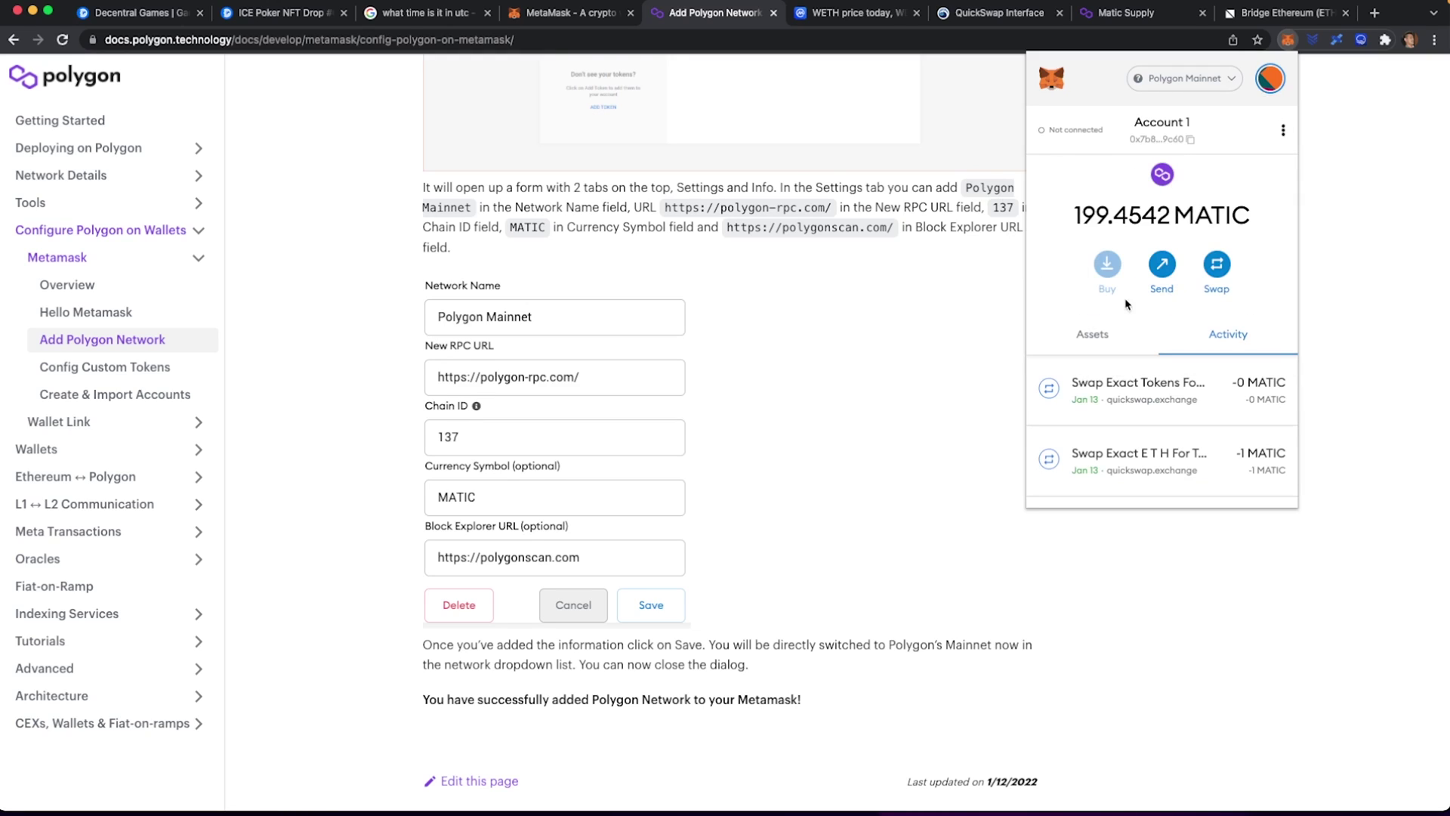
Review the Polygon token balances: 199.4542 MATIC, 0 DG and 1040.044 xDG.
{"action": "left_click", "coordinate": [1095, 334]}
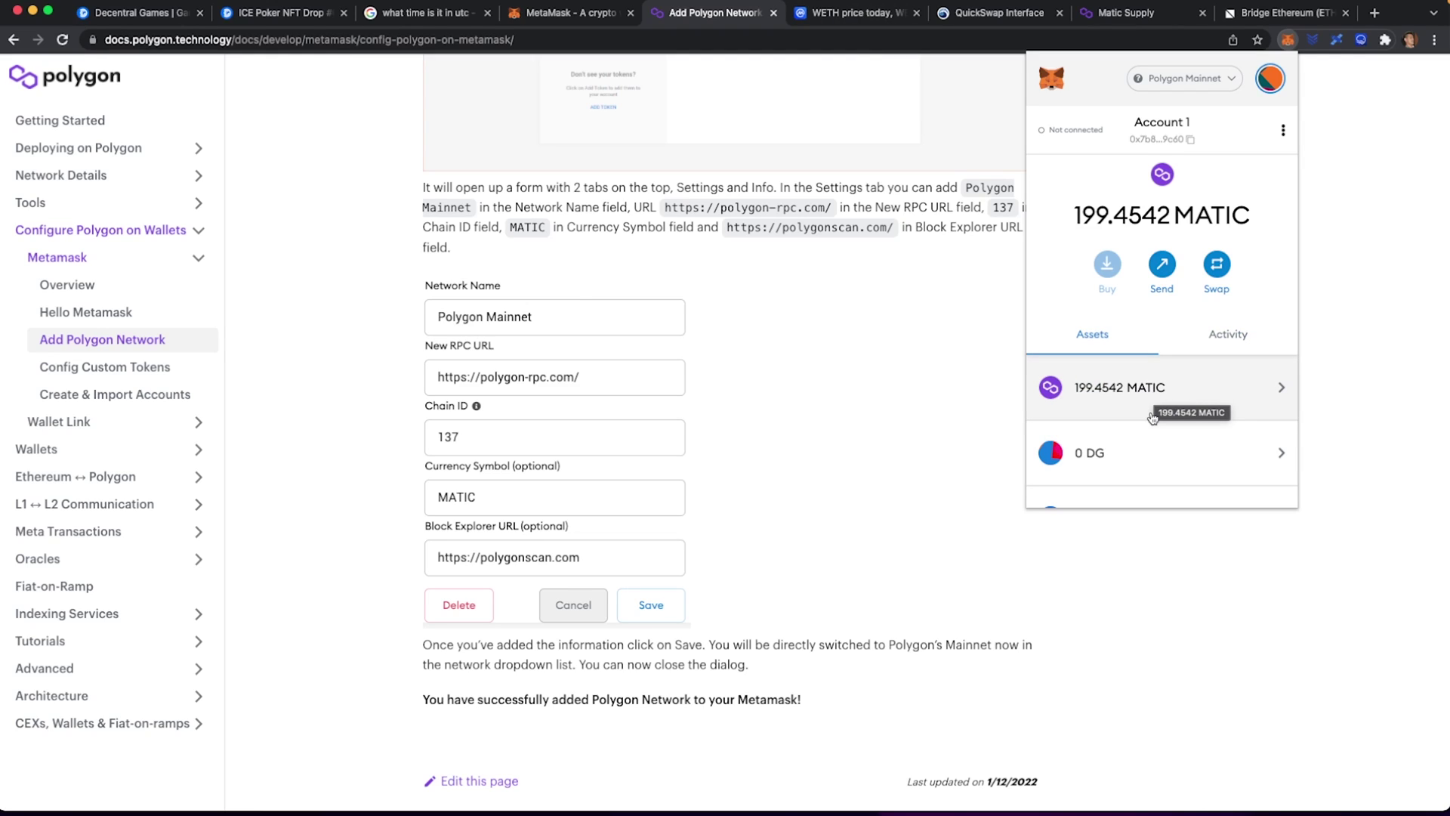
{"action": "scroll", "coordinate": [1153, 412], "scroll_direction": "down", "scroll_amount": 2}
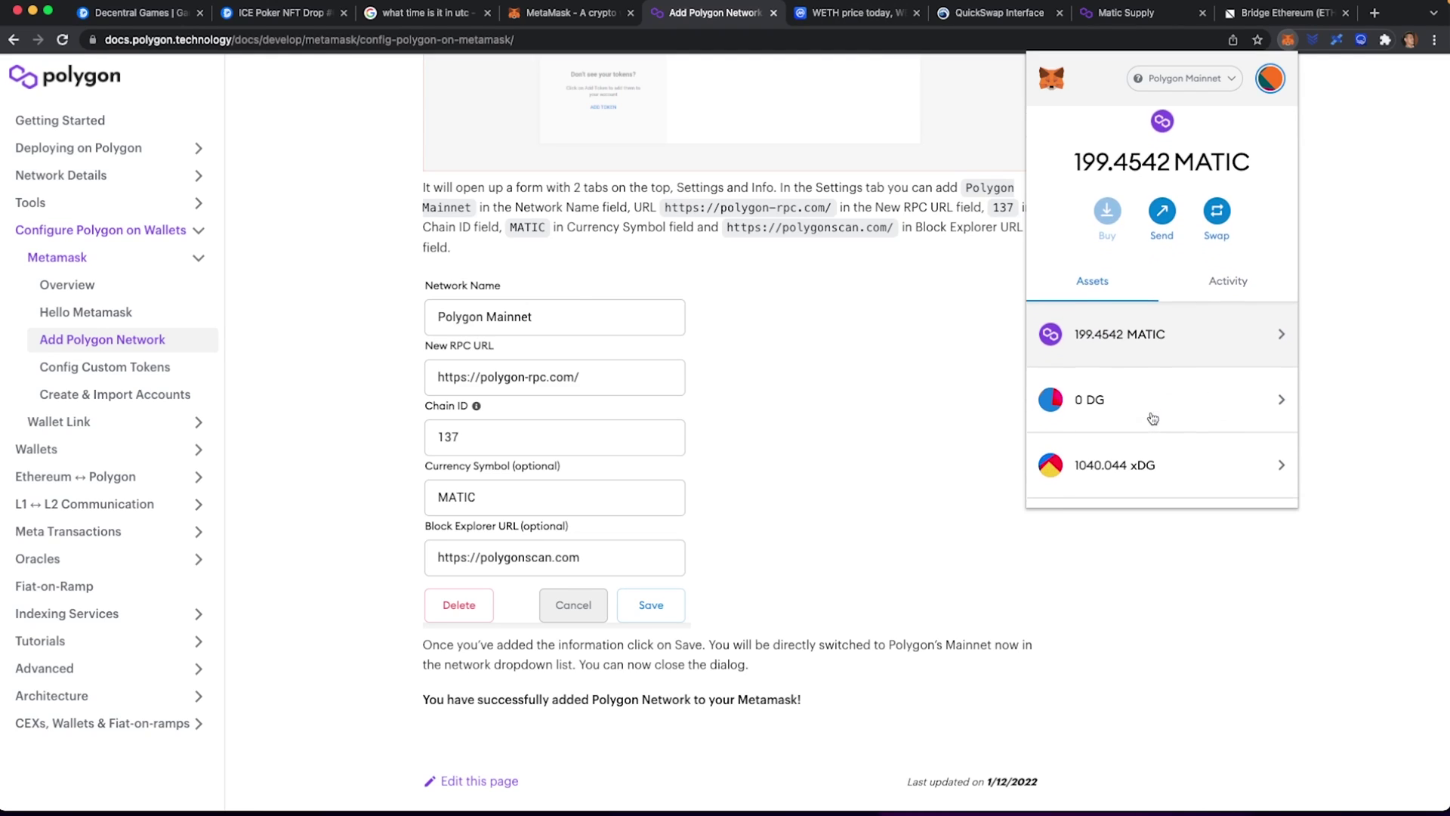
{"action": "left_click", "coordinate": [852, 15]}
Search 'dg' on CoinMarketCap and copy the Decentral Games Polygon contract address.
{"action": "left_click", "coordinate": [1193, 106]}
{"action": "type", "text": "dg"}
{"action": "left_click", "coordinate": [1082, 200]}
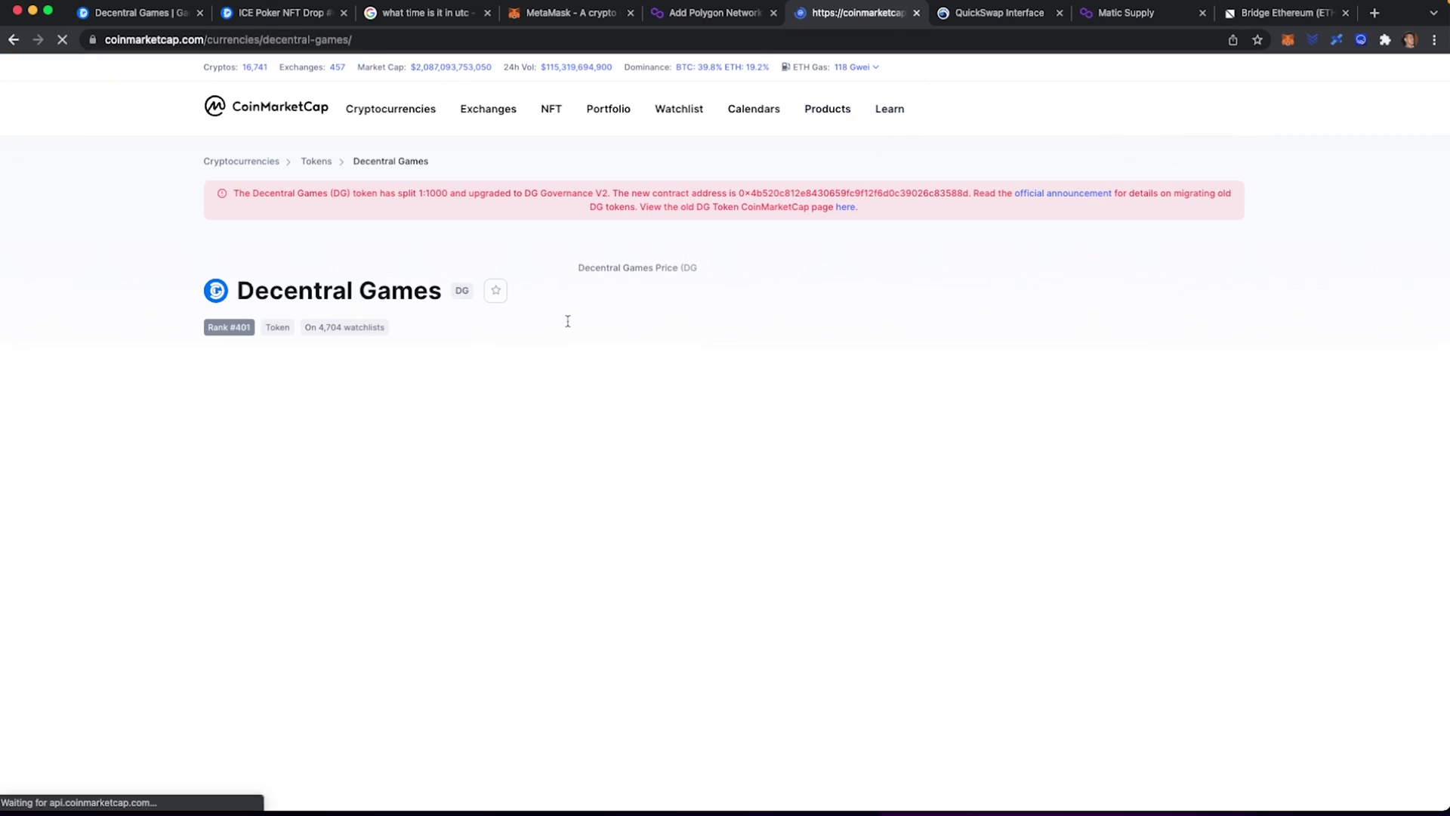
{"action": "left_click", "coordinate": [446, 466]}
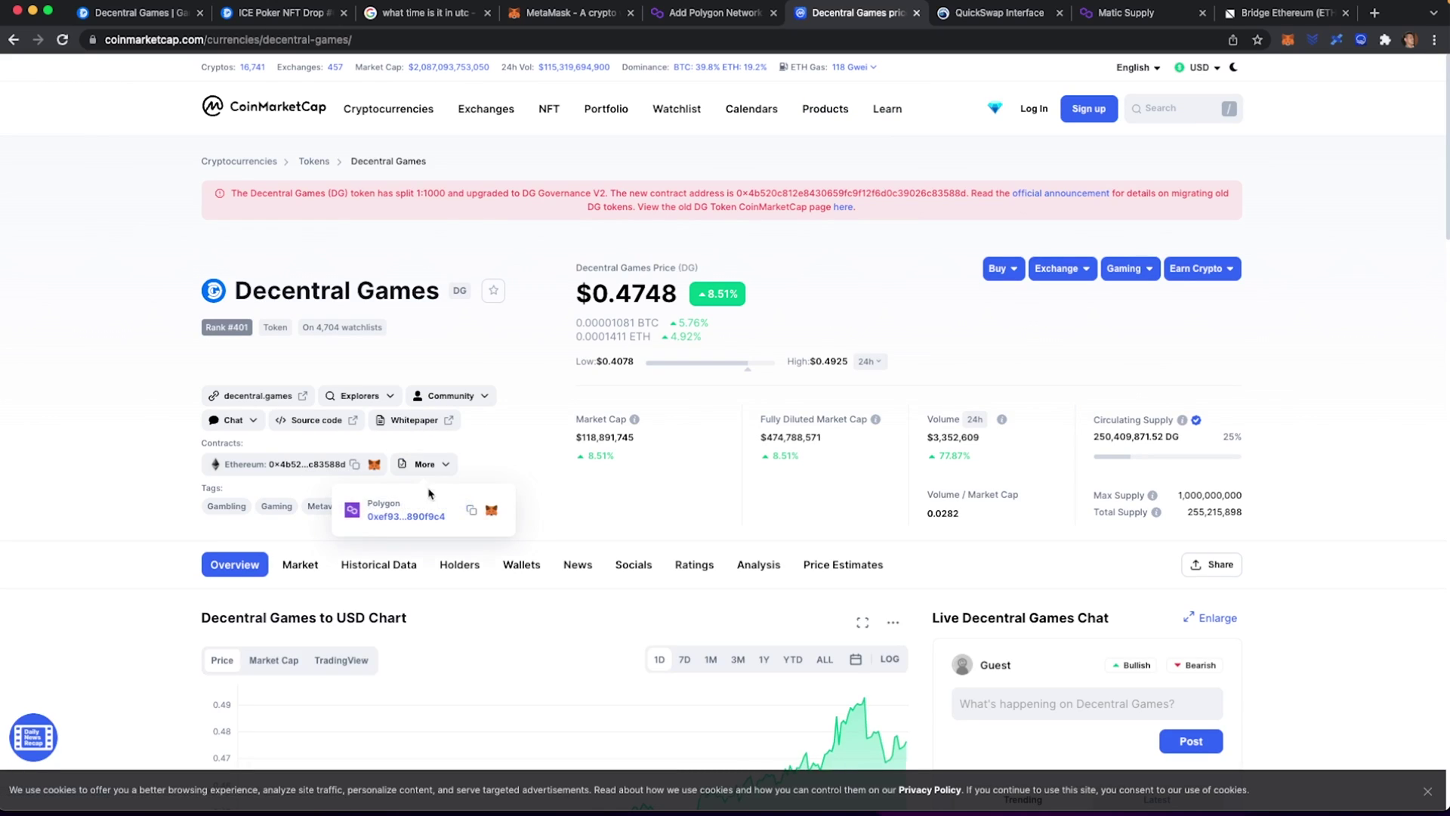
{"action": "left_click", "coordinate": [471, 510]}
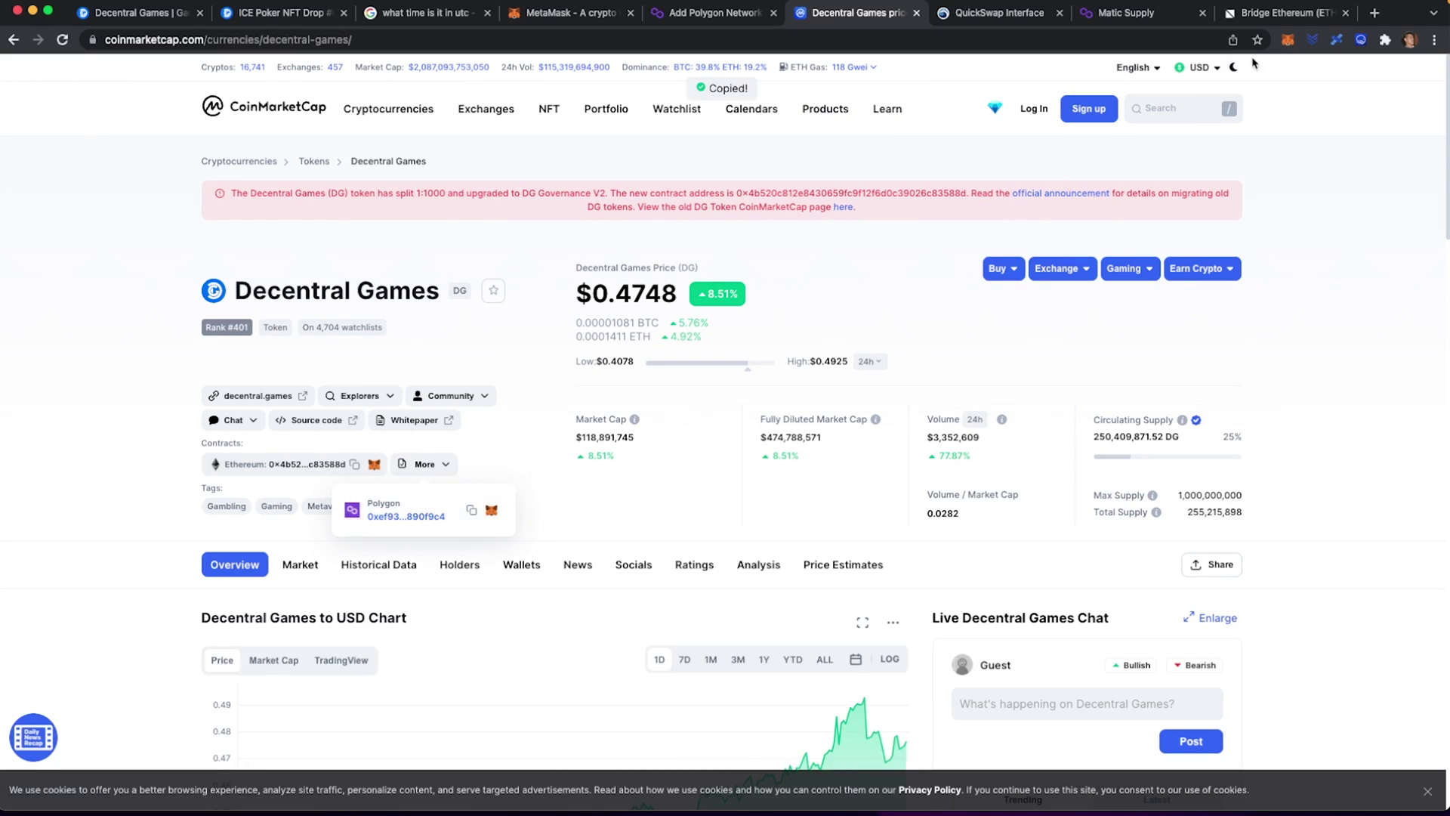
Paste the DG address into MetaMask's token import to confirm DG is already added.
{"action": "left_click", "coordinate": [1287, 39]}
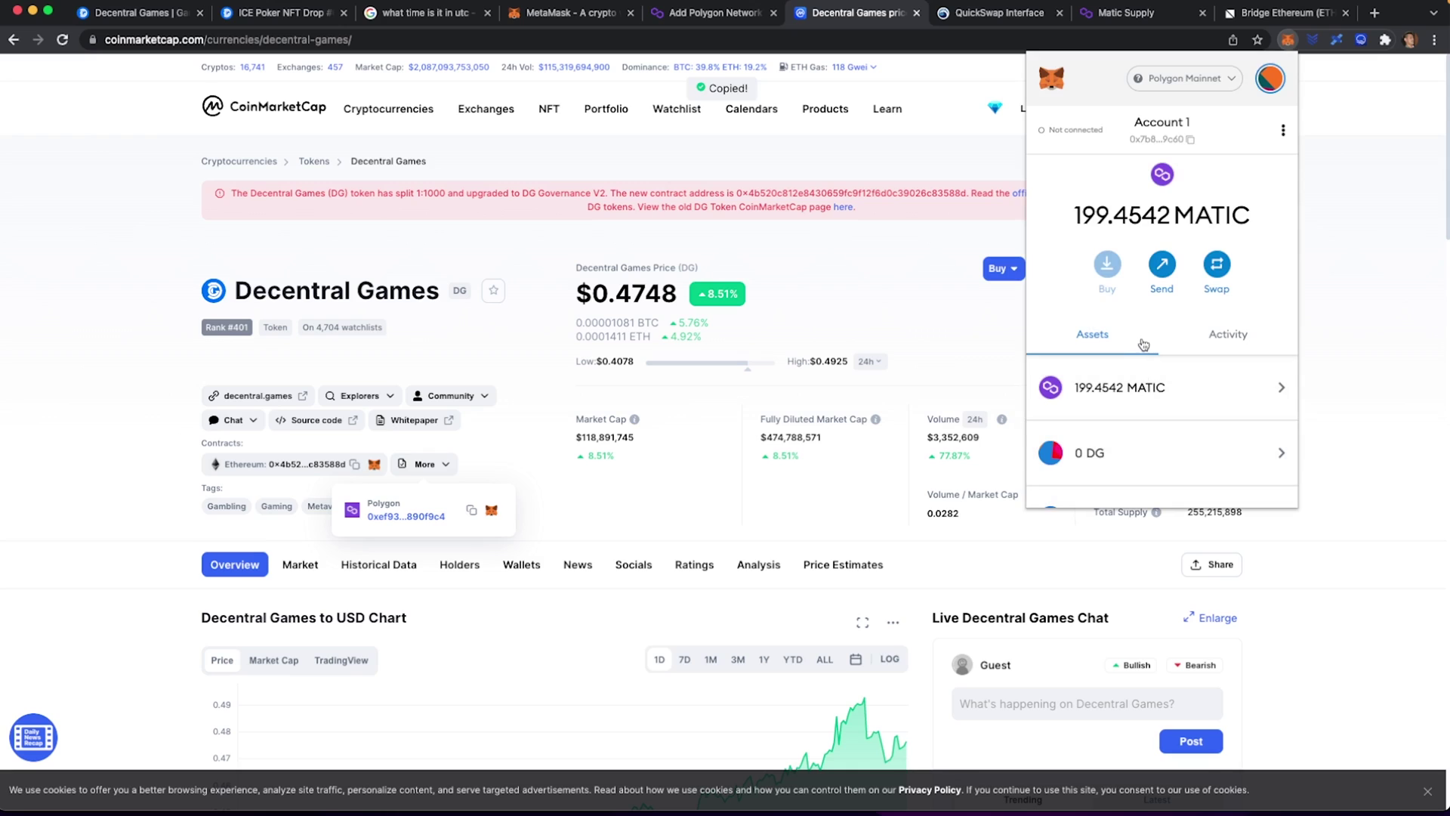
{"action": "scroll", "coordinate": [1058, 495], "scroll_direction": "down", "scroll_amount": 3}
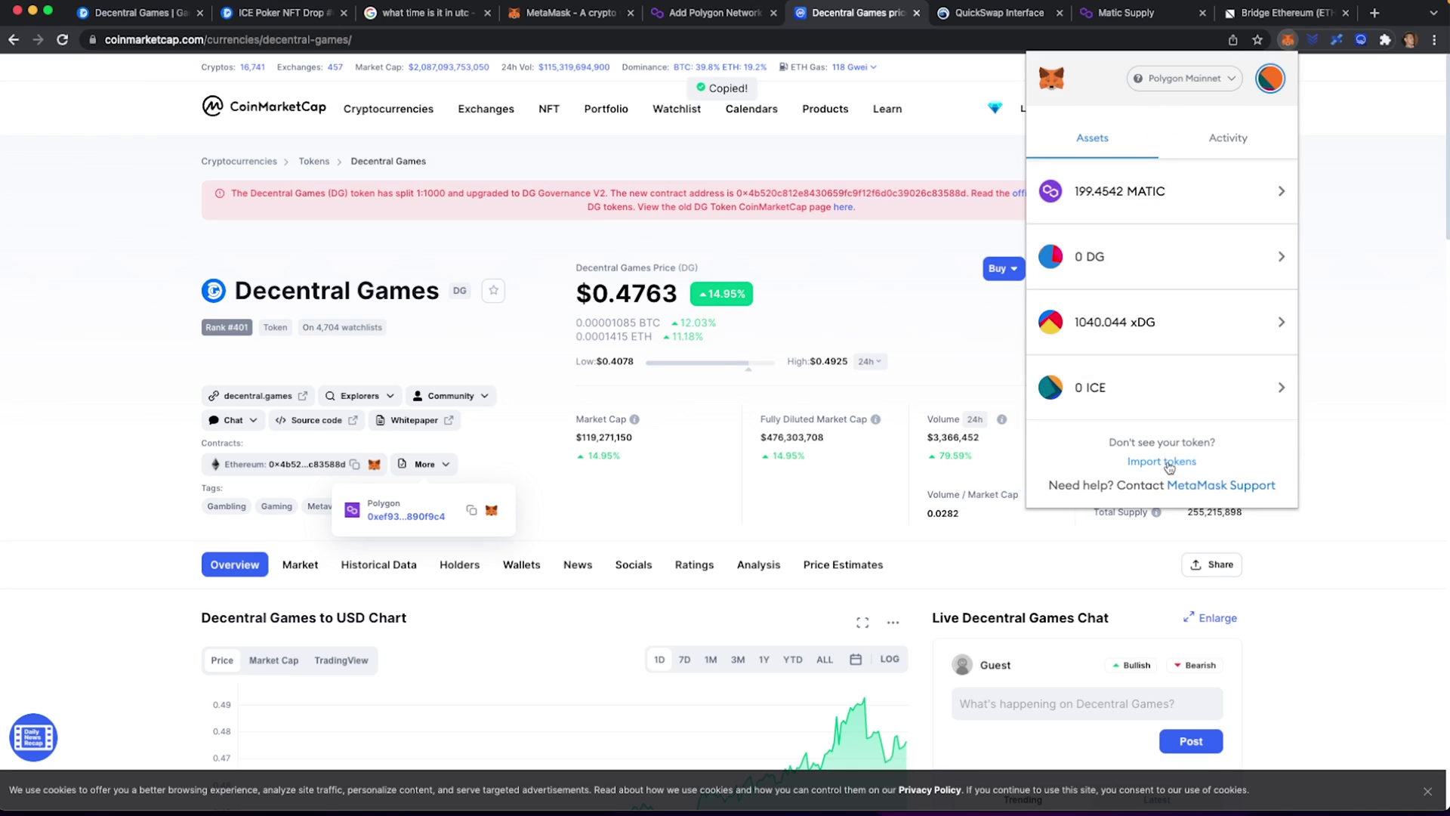
{"action": "left_click", "coordinate": [1167, 463]}
{"action": "key", "text": "super+v"}
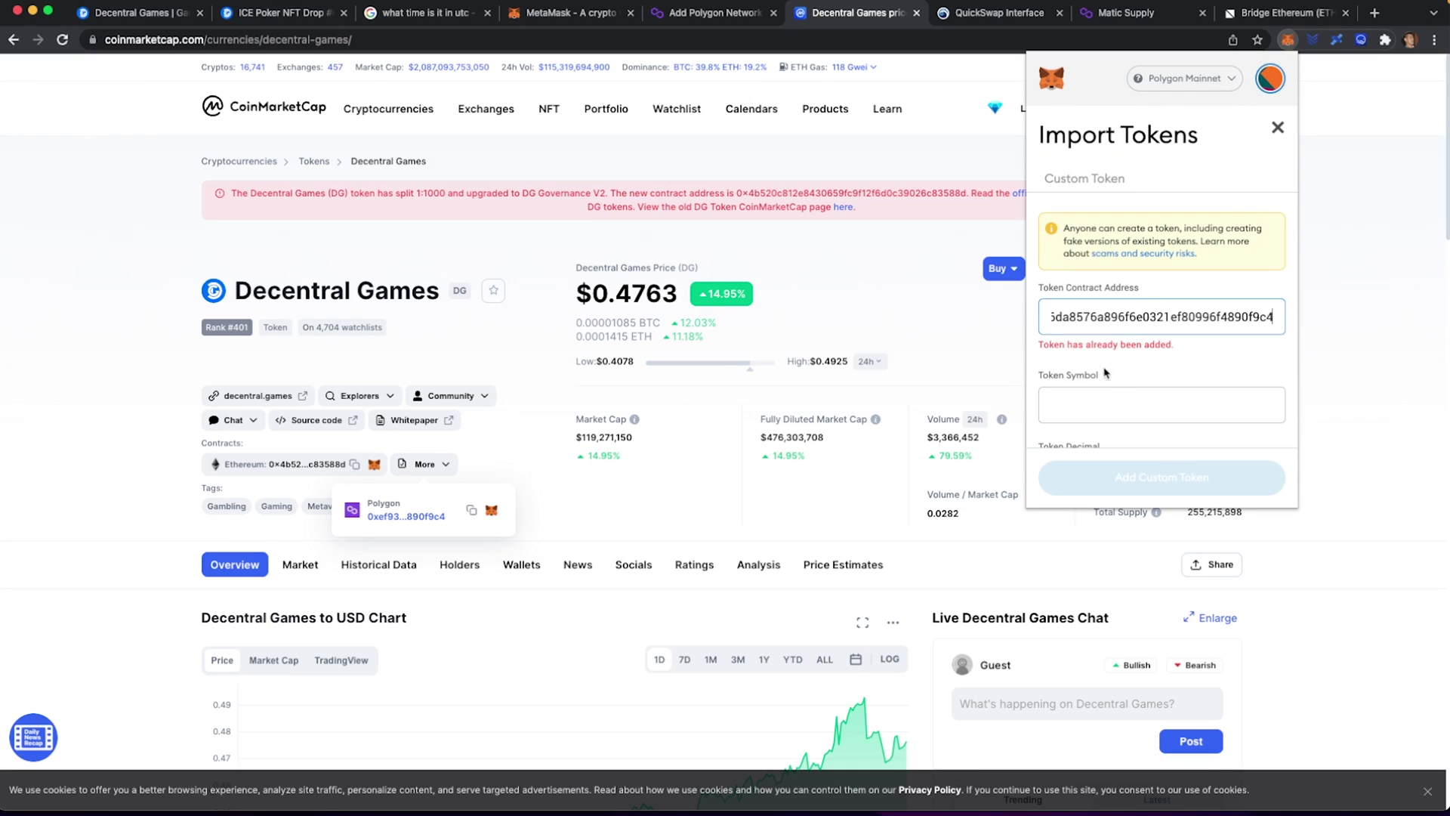
{"action": "left_click", "coordinate": [1278, 129]}
{"action": "left_click", "coordinate": [523, 256]}
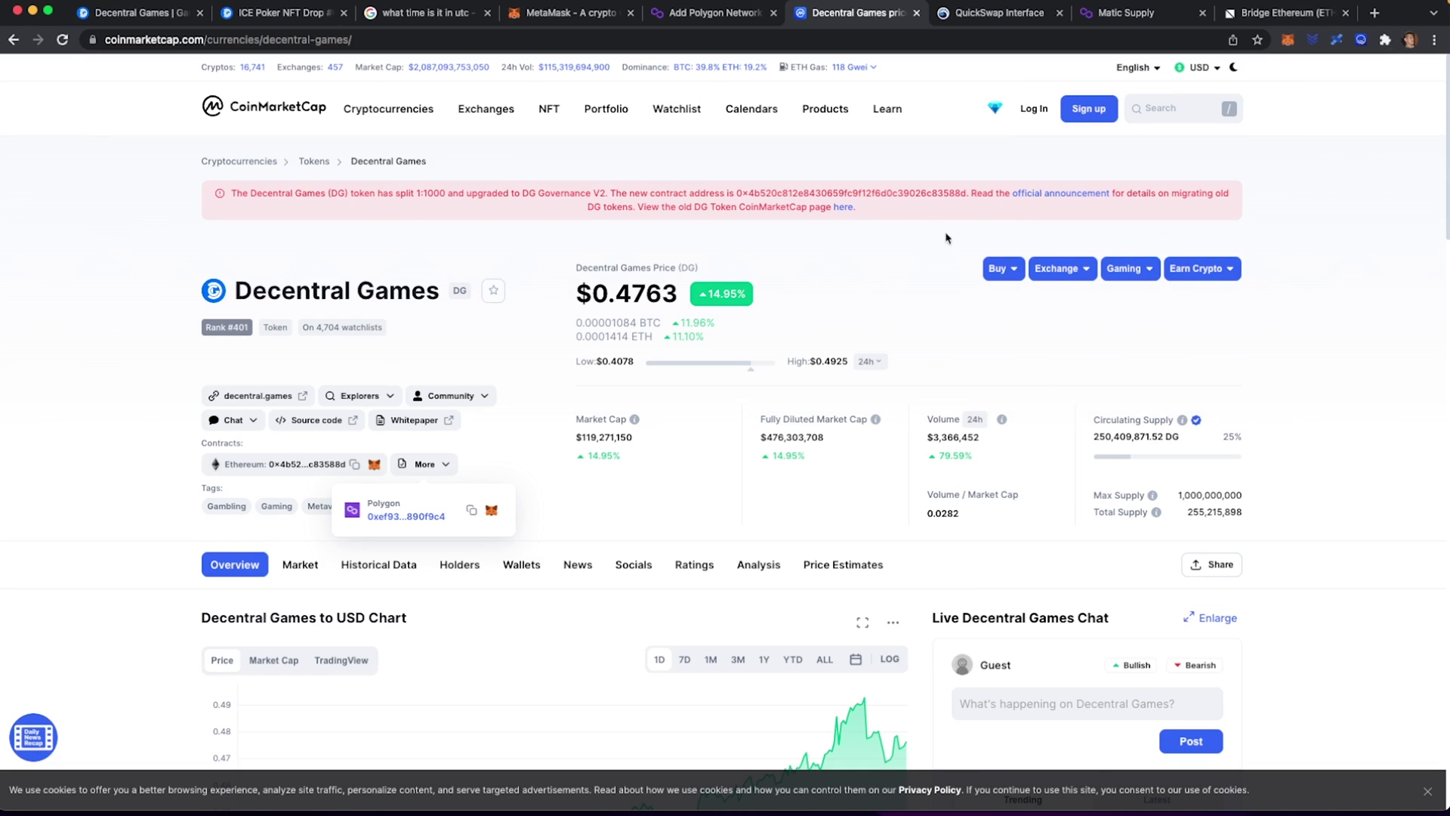
{"action": "left_click", "coordinate": [1181, 108]}
Search 'xdg', copy the xDG Polygon contract address, and view MetaMask's 199.4542 MATIC and 0 DG.
{"action": "type", "text": "xdg"}
{"action": "left_click", "coordinate": [1069, 165]}
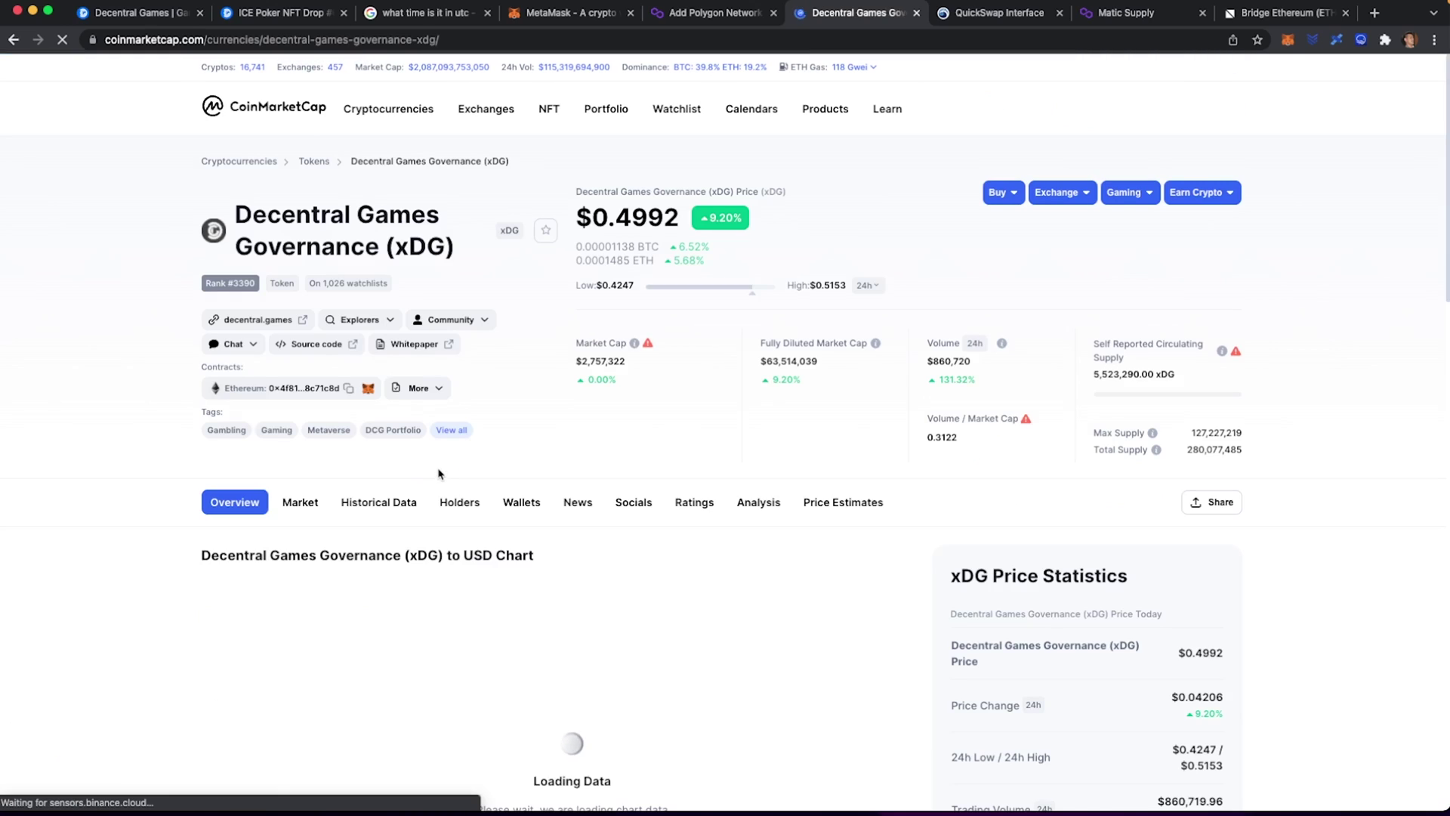
{"action": "left_click", "coordinate": [418, 388]}
{"action": "left_click", "coordinate": [466, 435]}
{"action": "left_click", "coordinate": [1287, 39]}
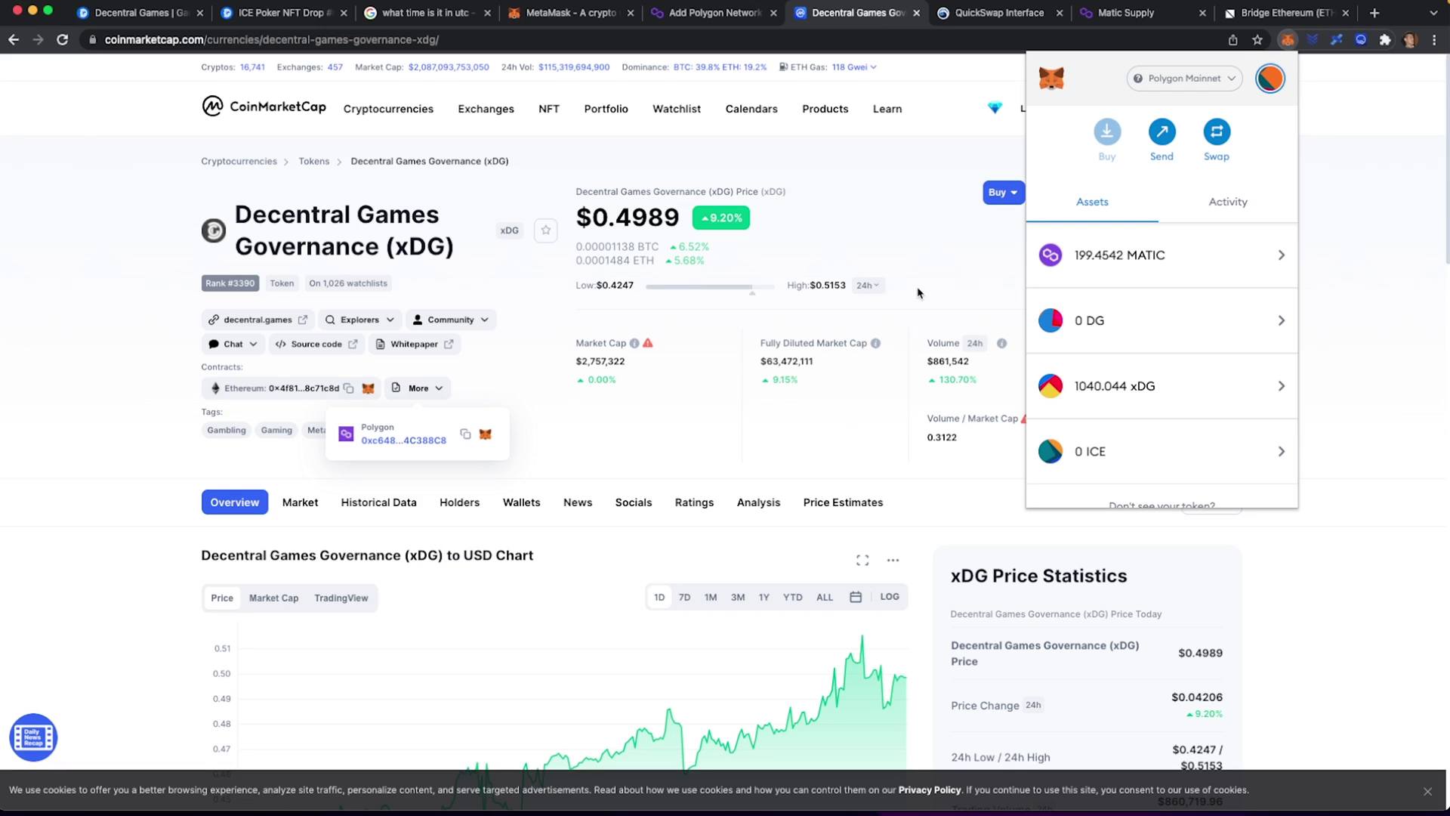
{"action": "scroll", "coordinate": [1166, 269], "scroll_direction": "up", "scroll_amount": 2}
{"action": "scroll", "coordinate": [1167, 270], "scroll_direction": "up", "scroll_amount": 1}
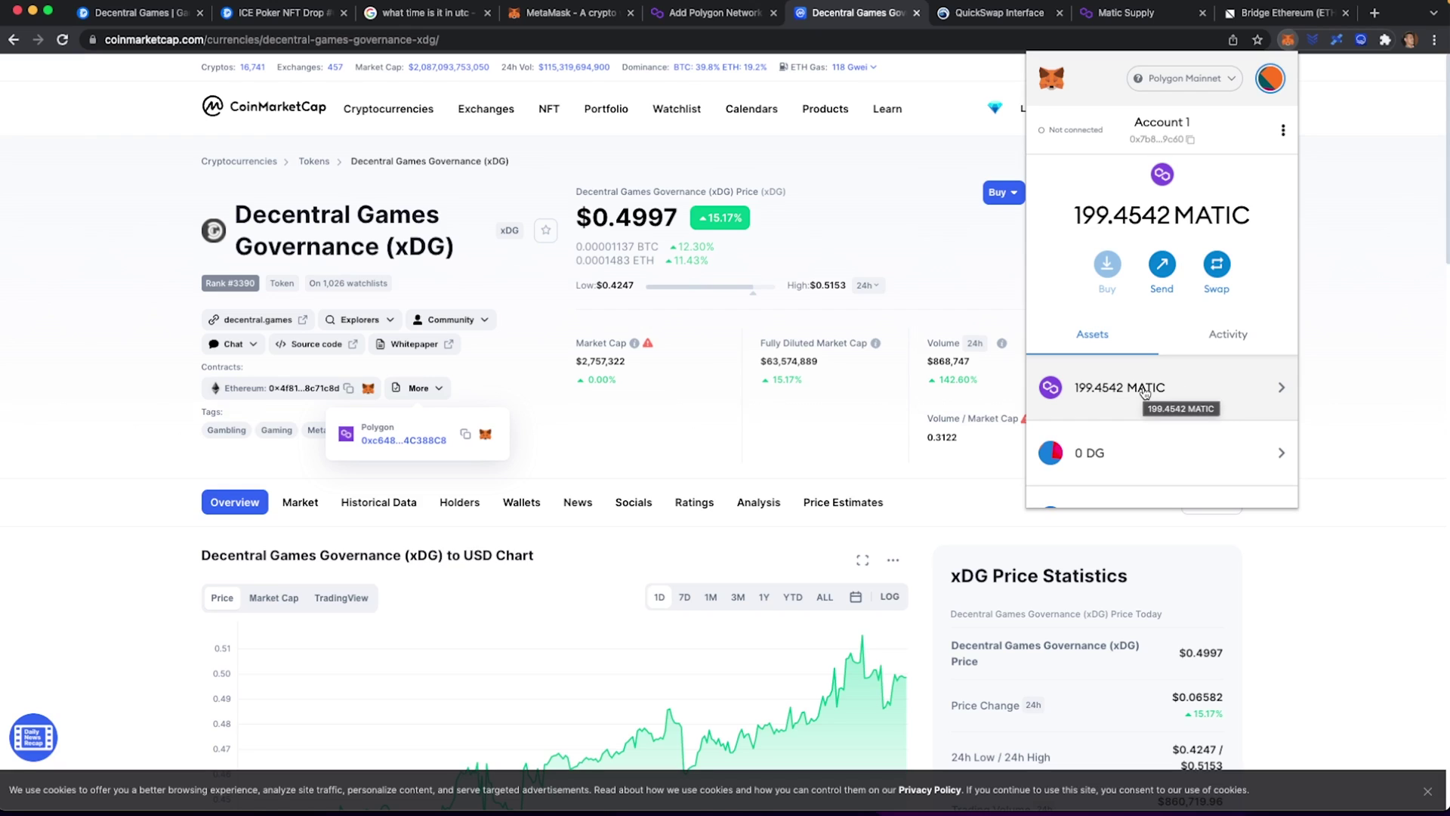
On QuickSwap, pick DG as the token to receive and enter 220 MATIC to pay.
{"action": "left_click", "coordinate": [980, 18]}
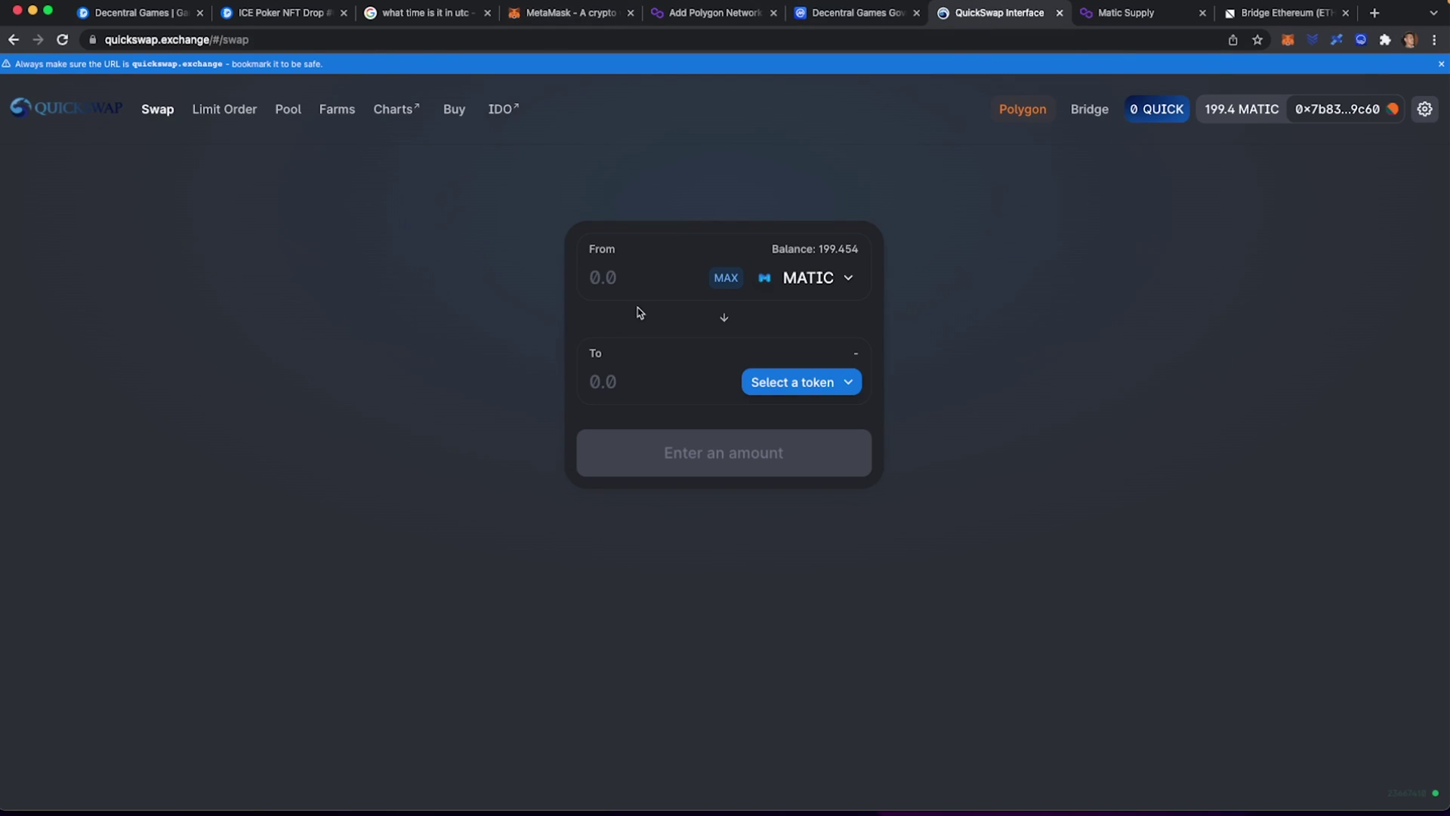
{"action": "left_click", "coordinate": [790, 383]}
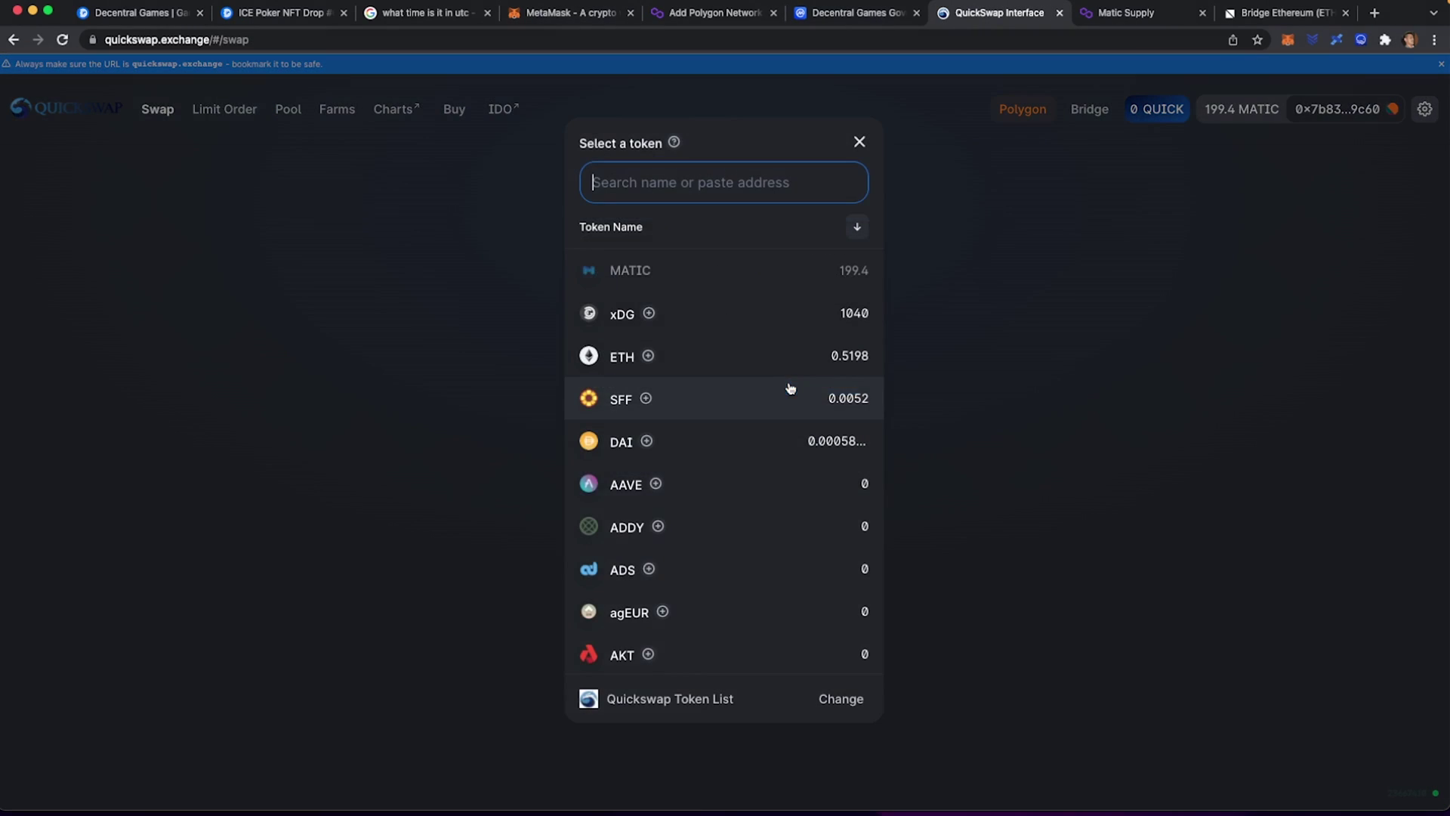
{"action": "type", "text": "dg"}
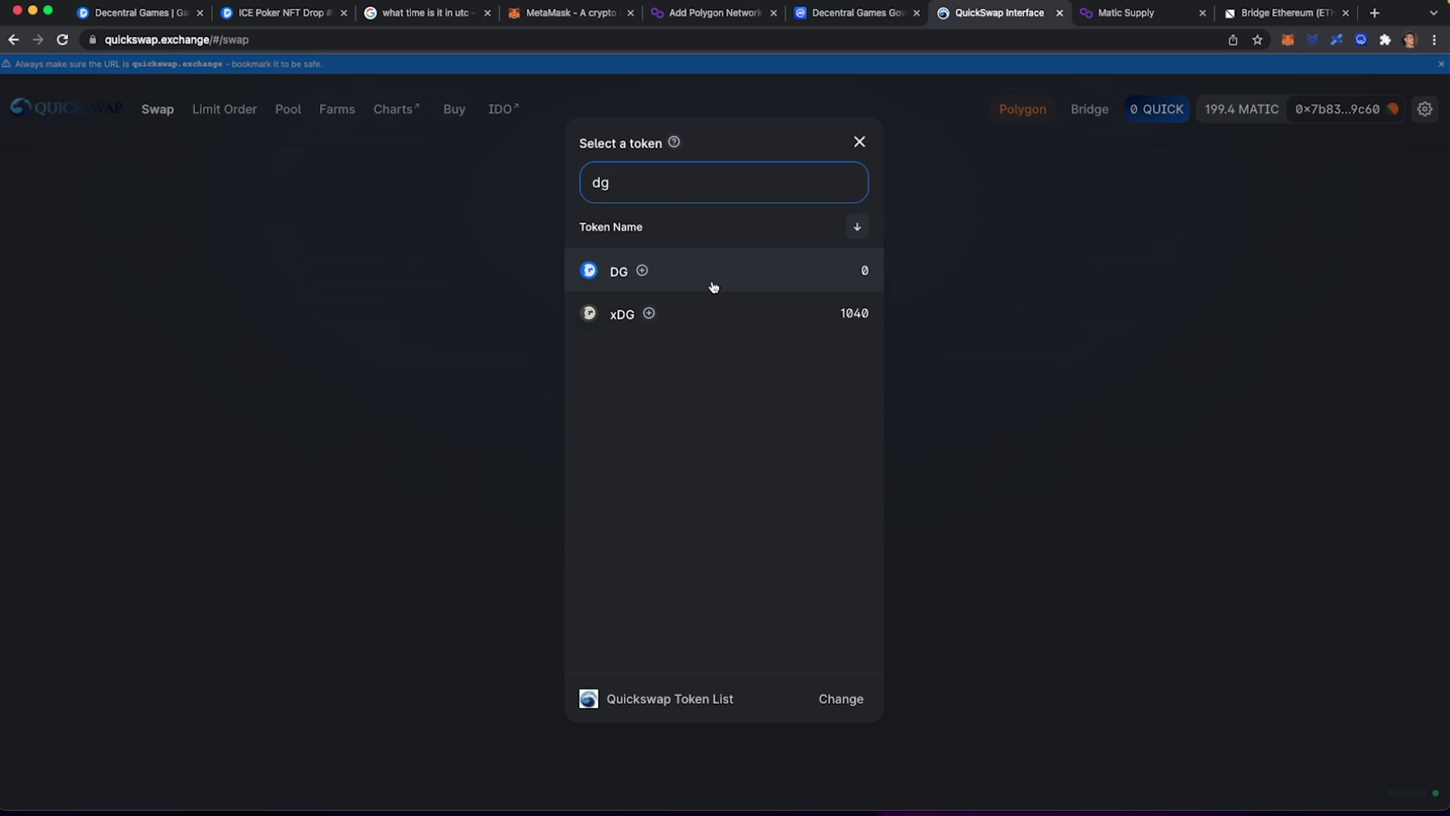
{"action": "left_click", "coordinate": [712, 283]}
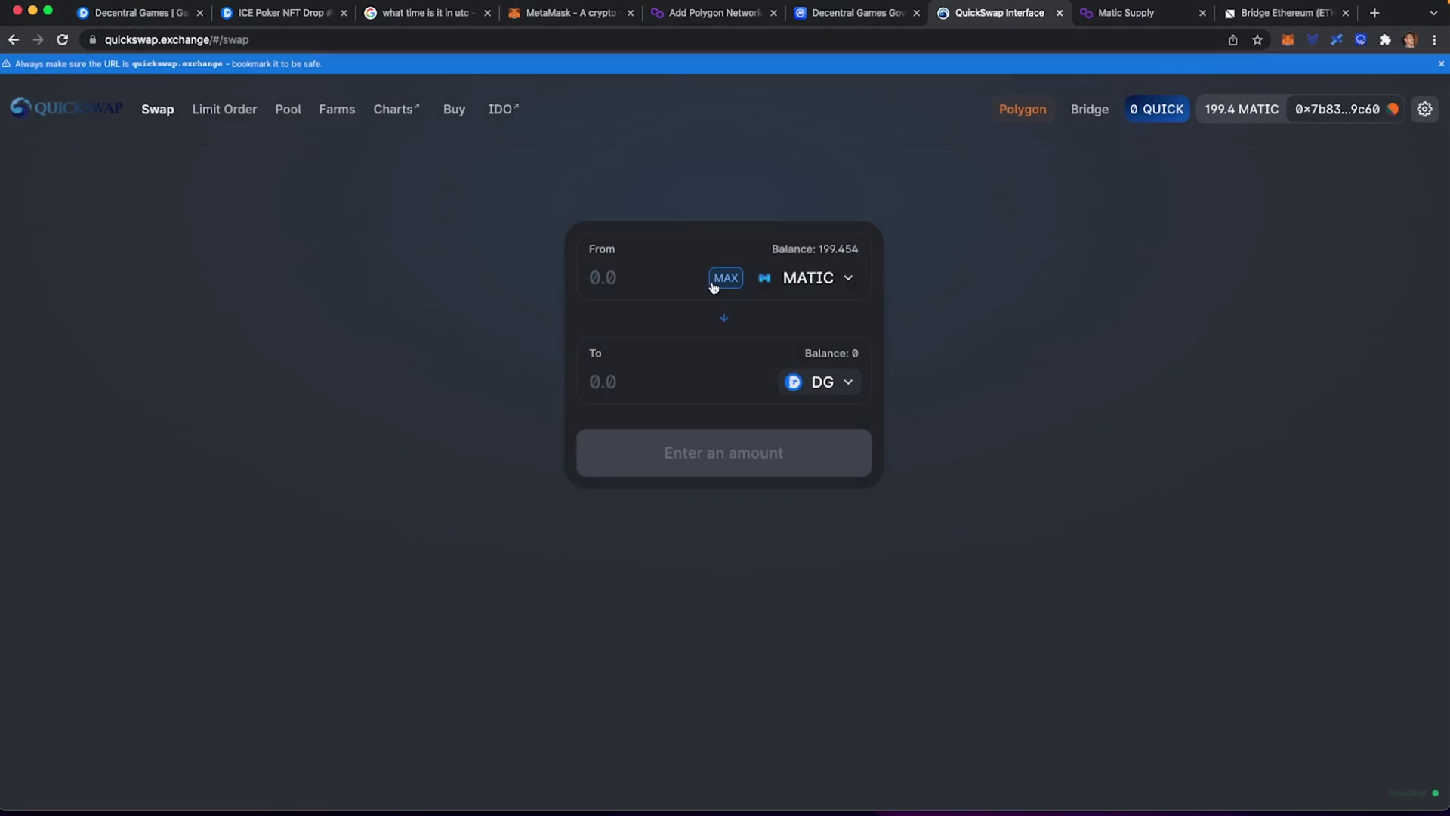
{"action": "left_click", "coordinate": [648, 278]}
{"action": "type", "text": "500"}
{"action": "key", "text": "BackSpace"}
{"action": "key", "text": "BackSpace"}
{"action": "key", "text": "BackSpace"}
{"action": "type", "text": "71"}
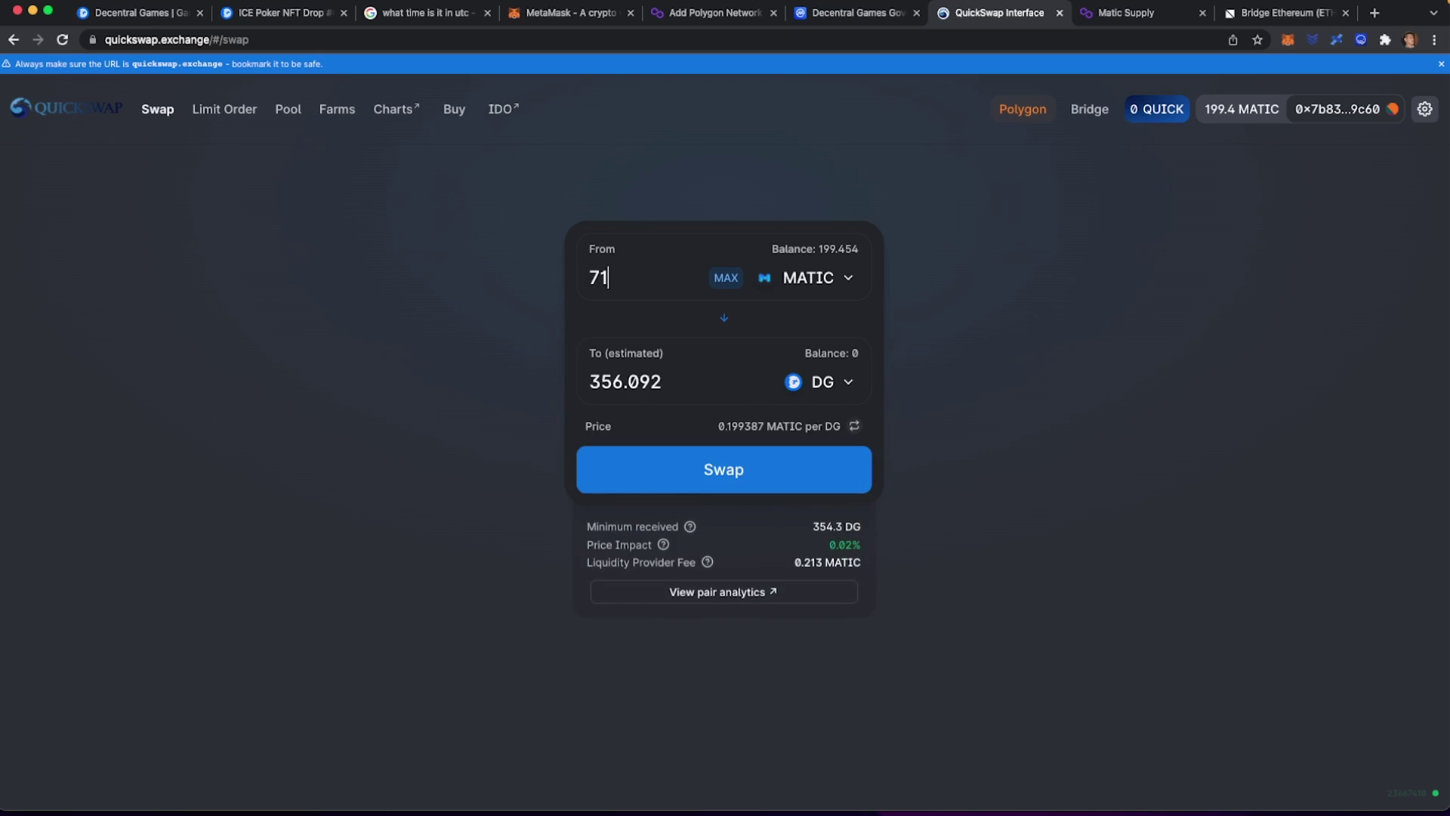
{"action": "key", "text": "BackSpace"}
{"action": "key", "text": "BackSpace"}
{"action": "type", "text": "220"}
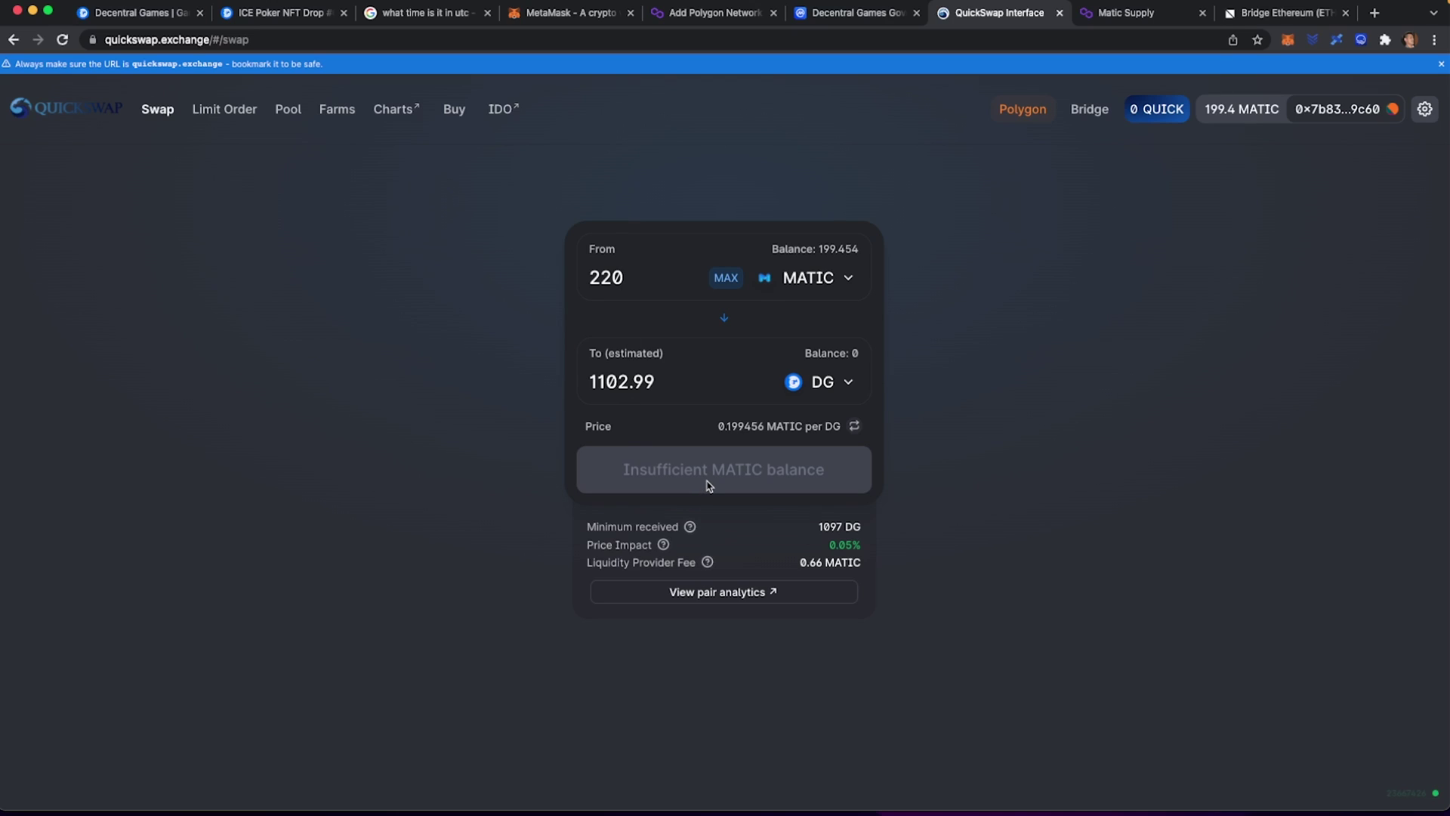
Check the wallet, then reverse the swap to DG → 220 MATIC, estimated 1110.79 DG.
{"action": "left_click", "coordinate": [1288, 40]}
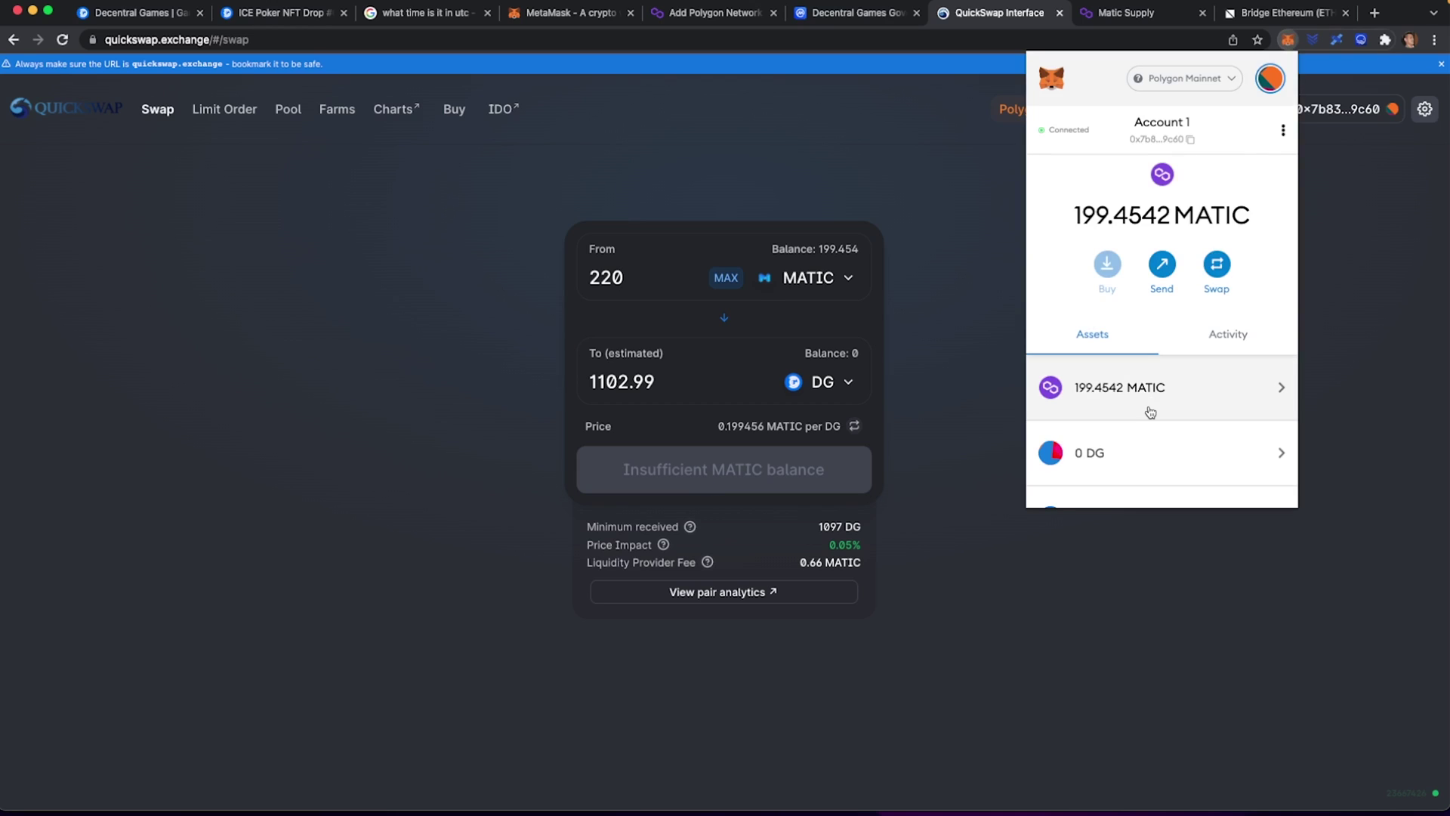
{"action": "scroll", "coordinate": [1148, 445], "scroll_direction": "down", "scroll_amount": 3}
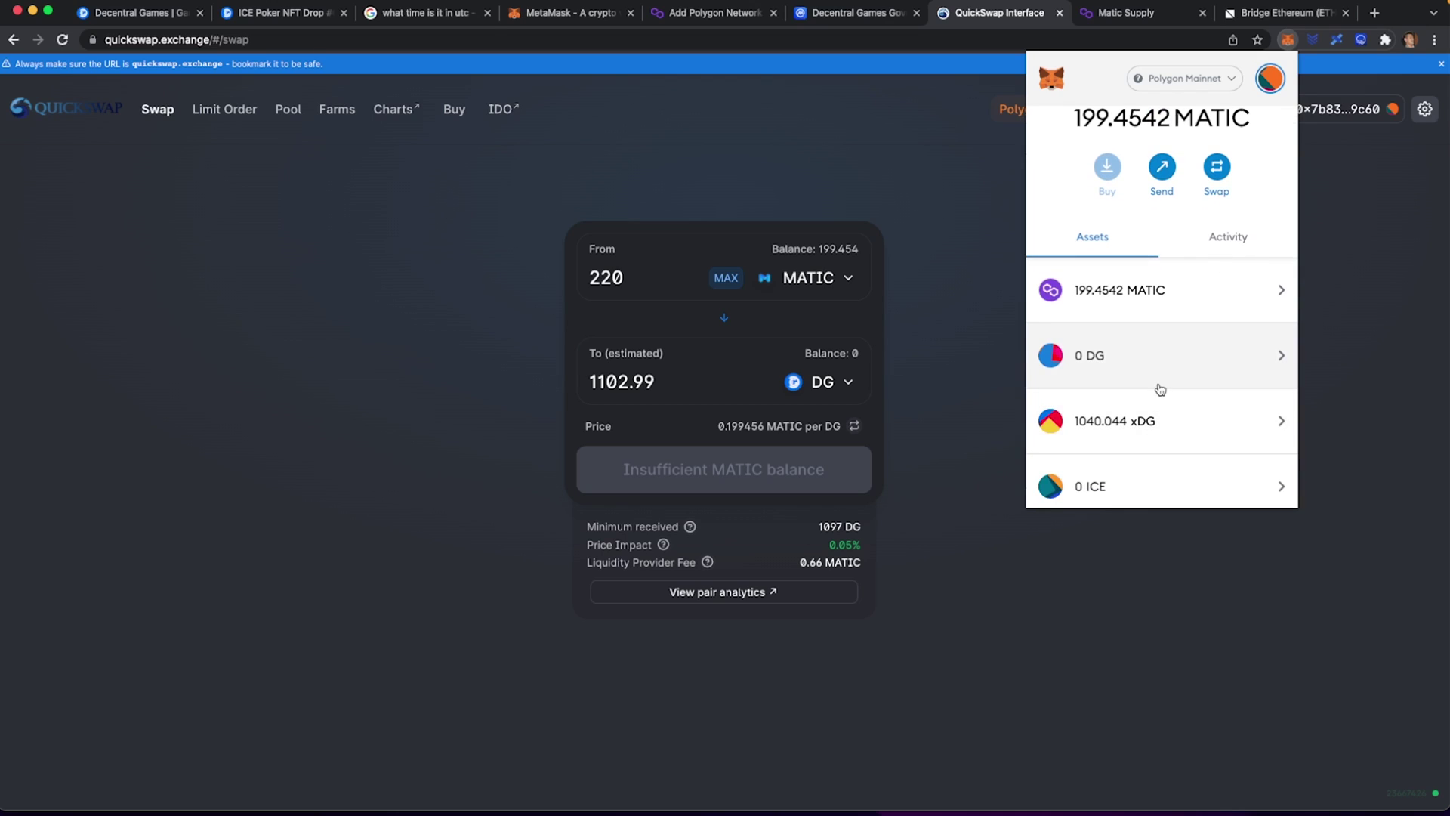
{"action": "left_click", "coordinate": [1048, 545]}
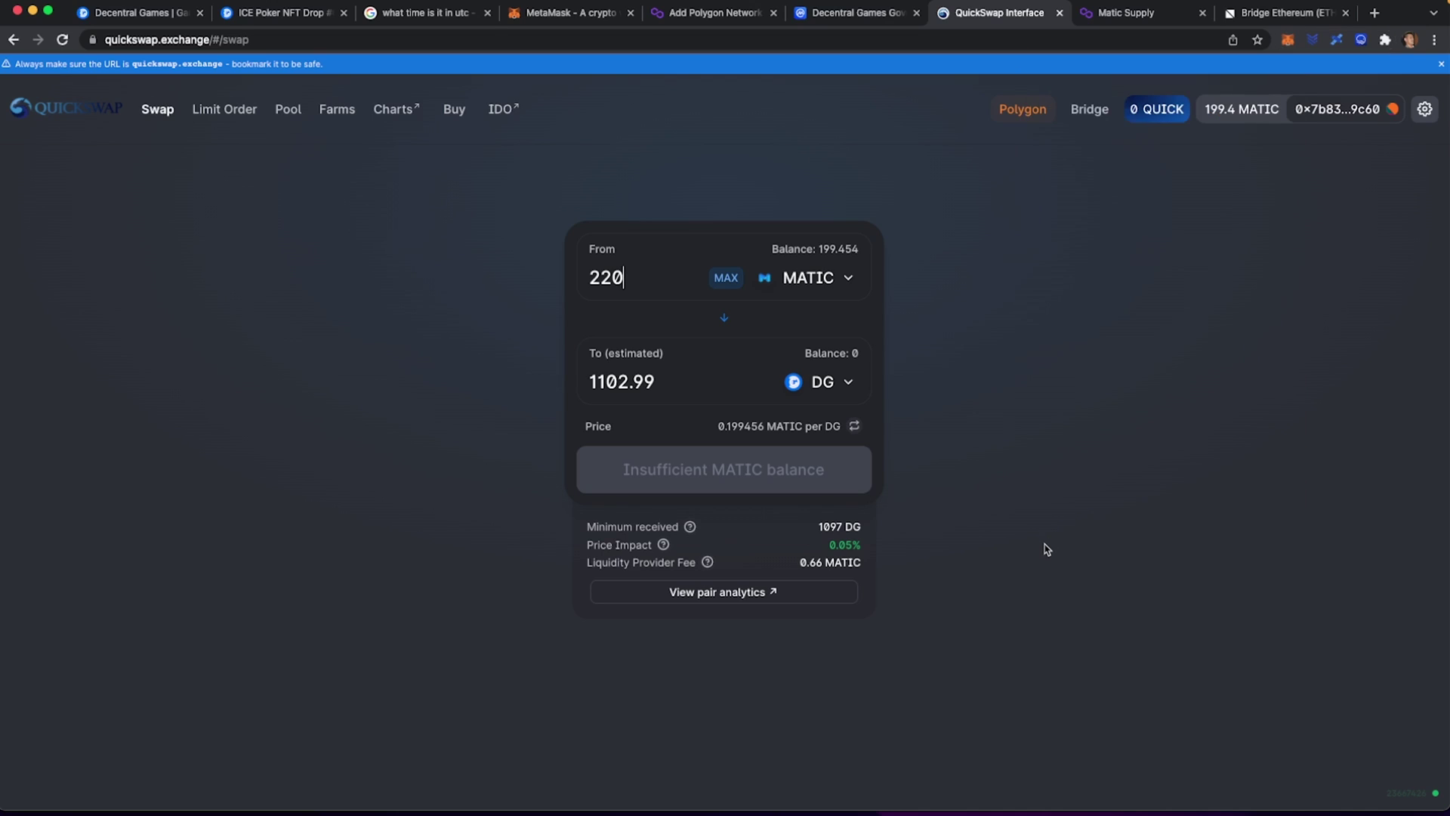
{"action": "left_click", "coordinate": [727, 321]}
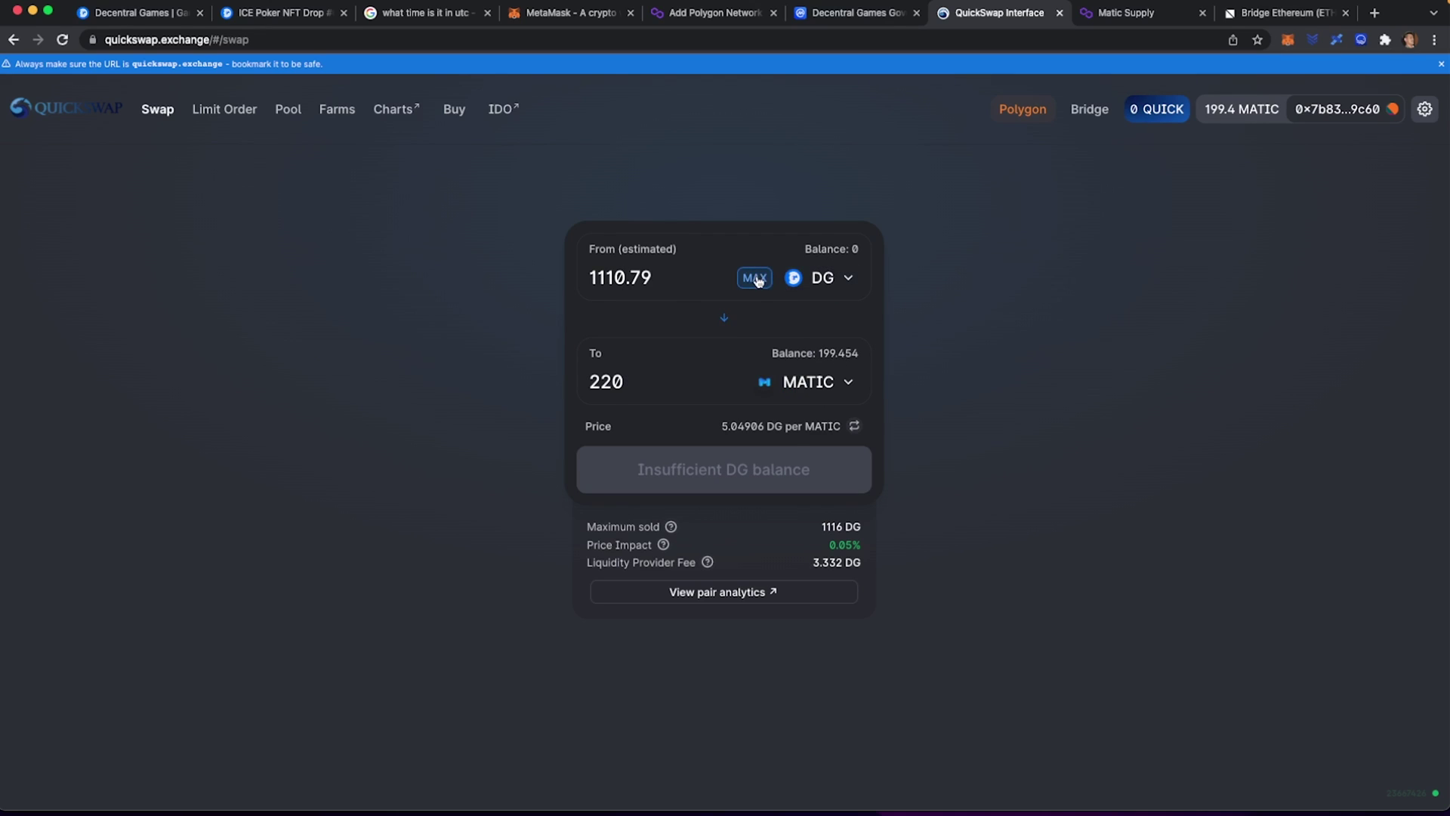
Quote 1100 DG for about 1057.06 xDG, then check the wallet's 0 DG and 1040.044 xDG.
{"action": "left_click", "coordinate": [754, 277]}
{"action": "left_click", "coordinate": [817, 383]}
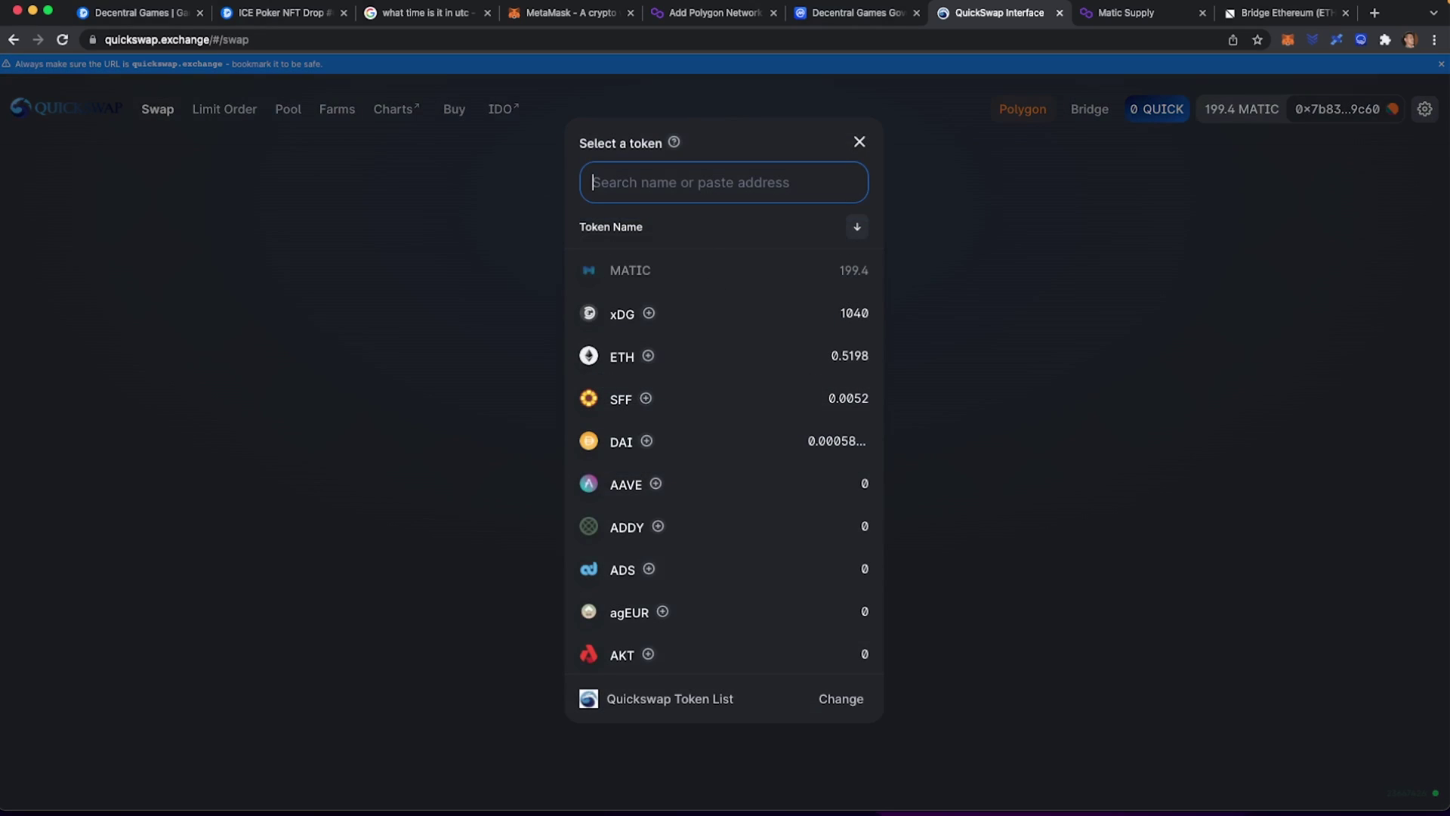
{"action": "type", "text": "xdg"}
{"action": "left_click", "coordinate": [680, 274]}
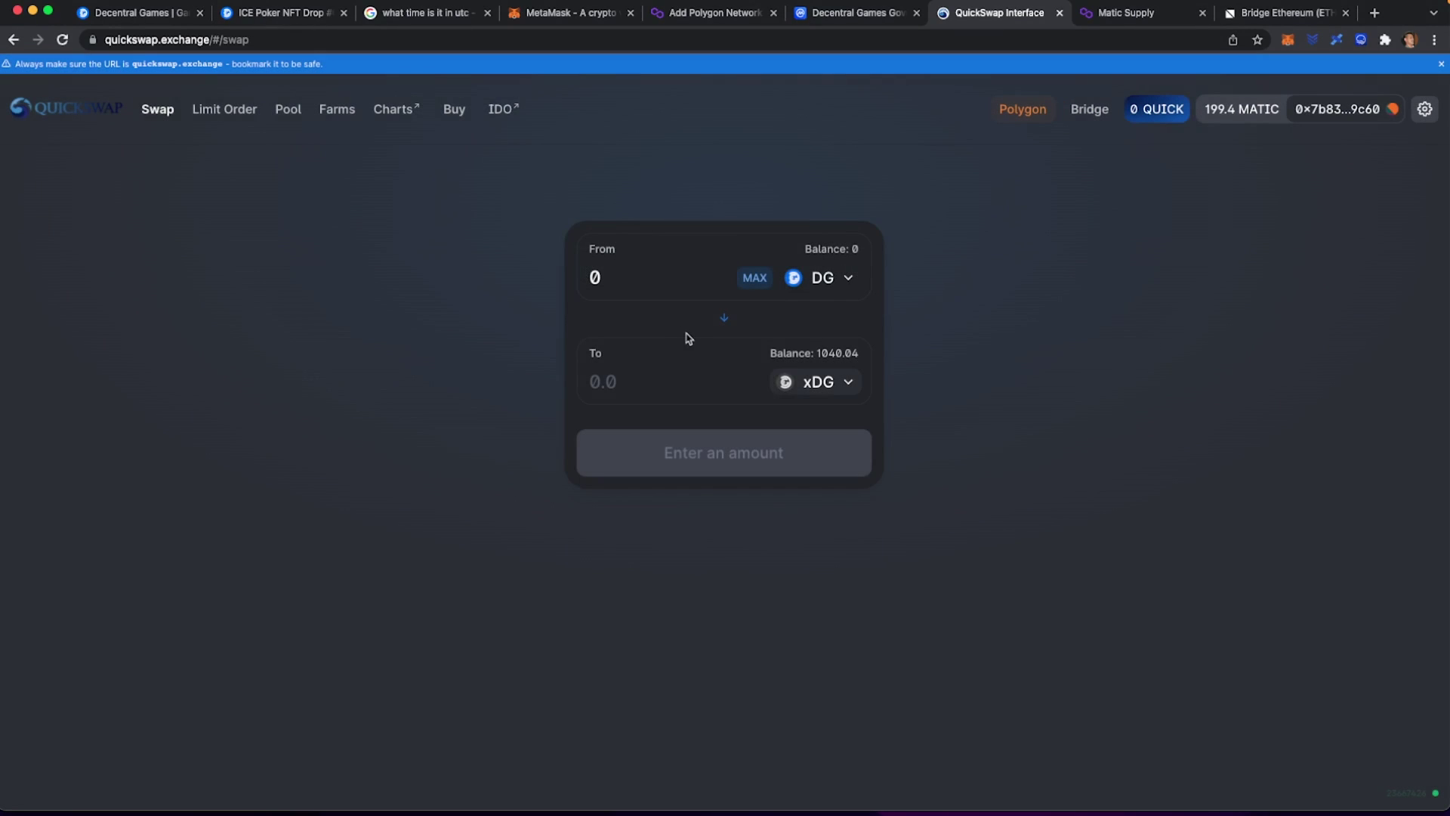
{"action": "left_click", "coordinate": [663, 282]}
{"action": "key", "text": "BackSpace"}
{"action": "type", "text": "1100"}
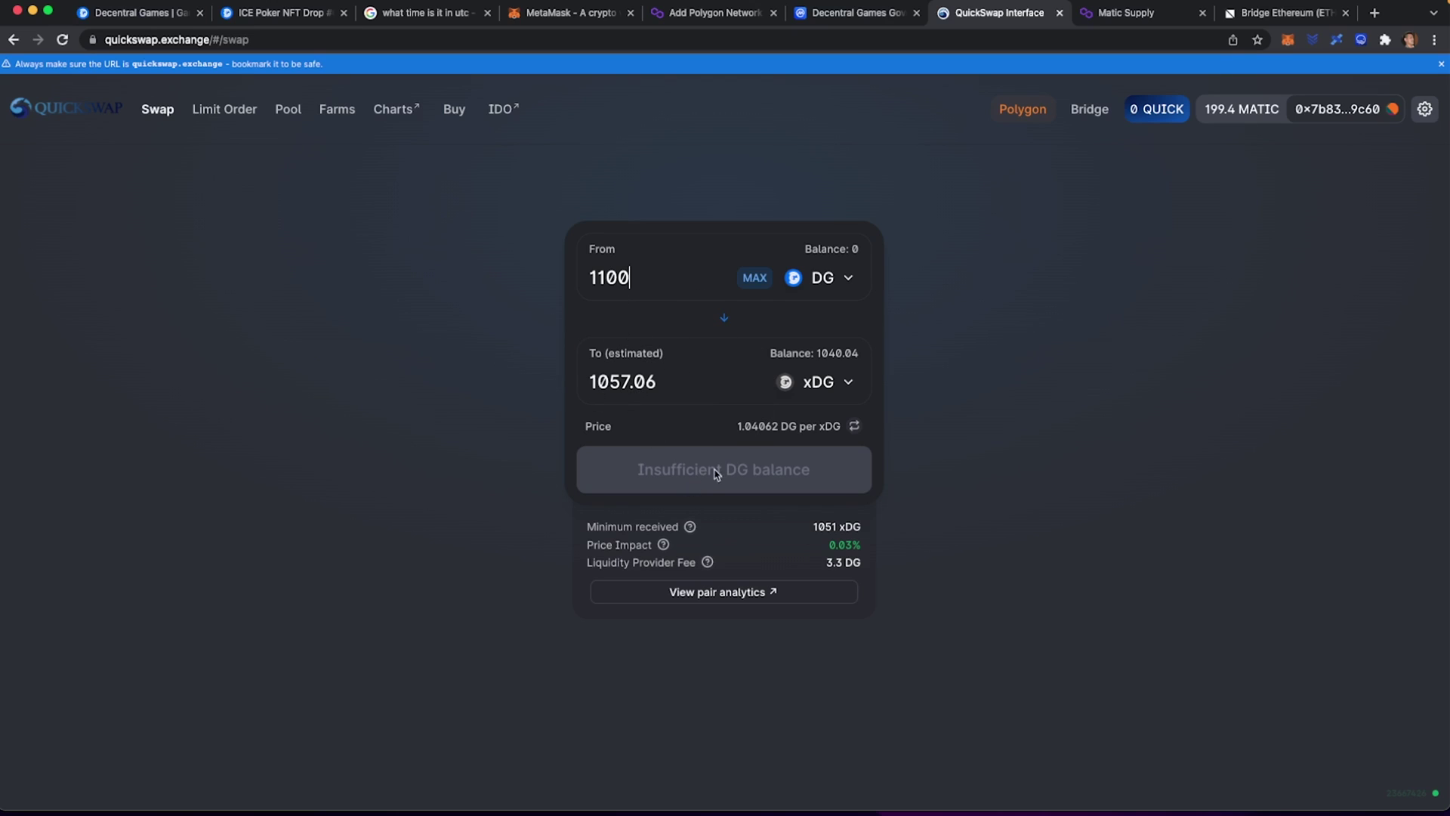
{"action": "left_click", "coordinate": [1288, 41]}
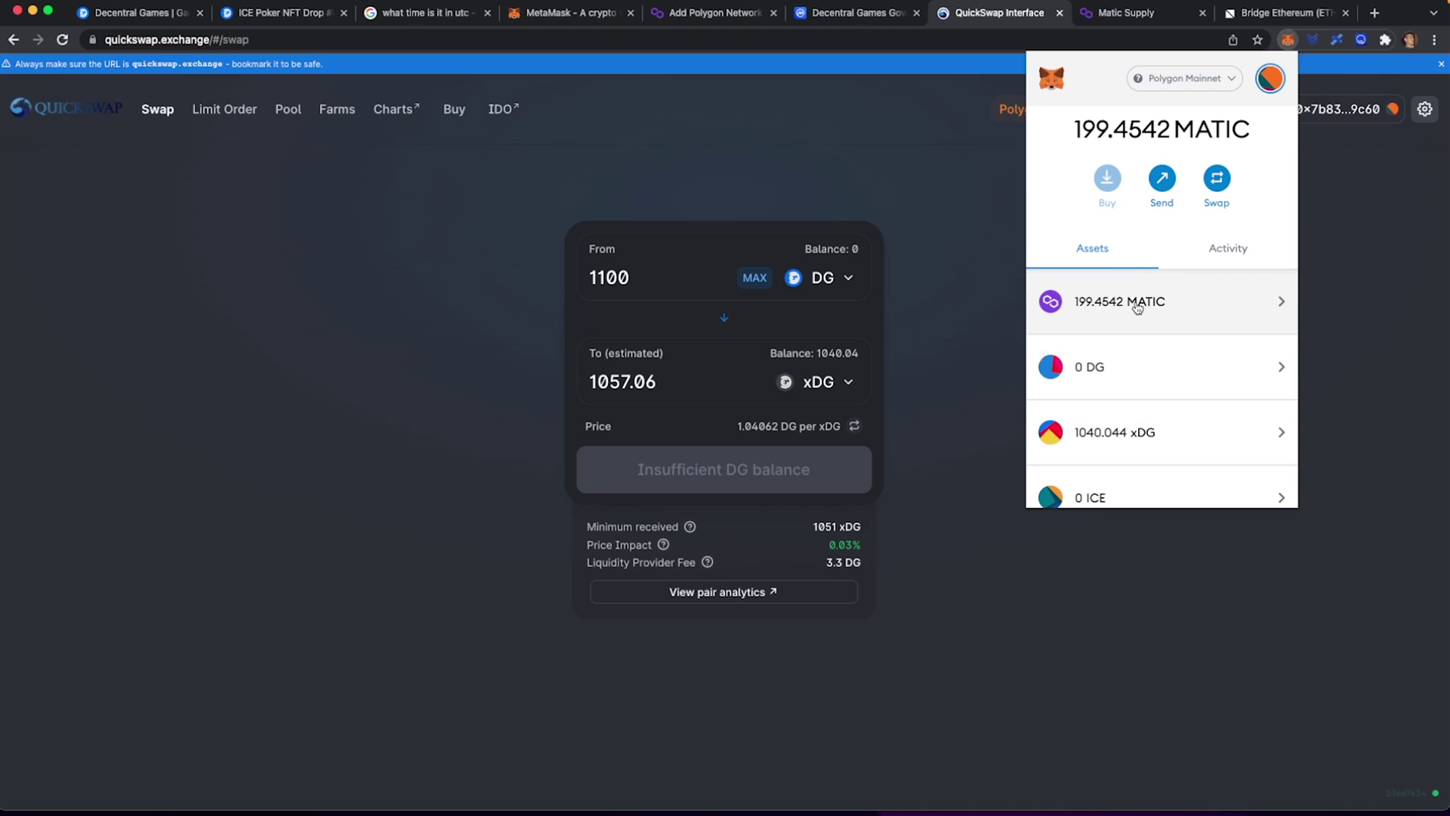
Change the swap pair from DG → xDG to MATIC → ETH.
{"action": "left_click", "coordinate": [949, 313]}
{"action": "left_click", "coordinate": [822, 277]}
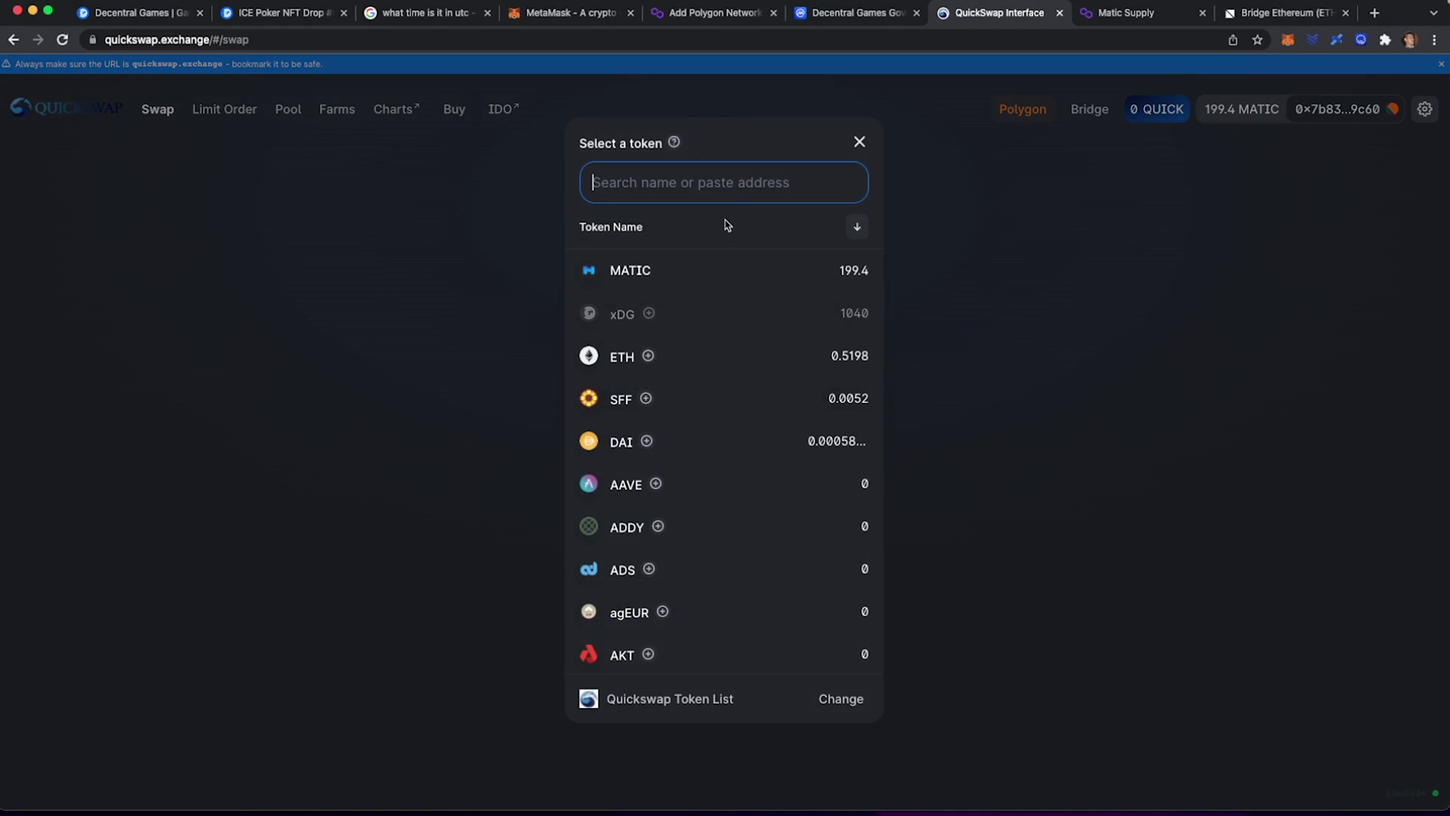
{"action": "left_click", "coordinate": [697, 270]}
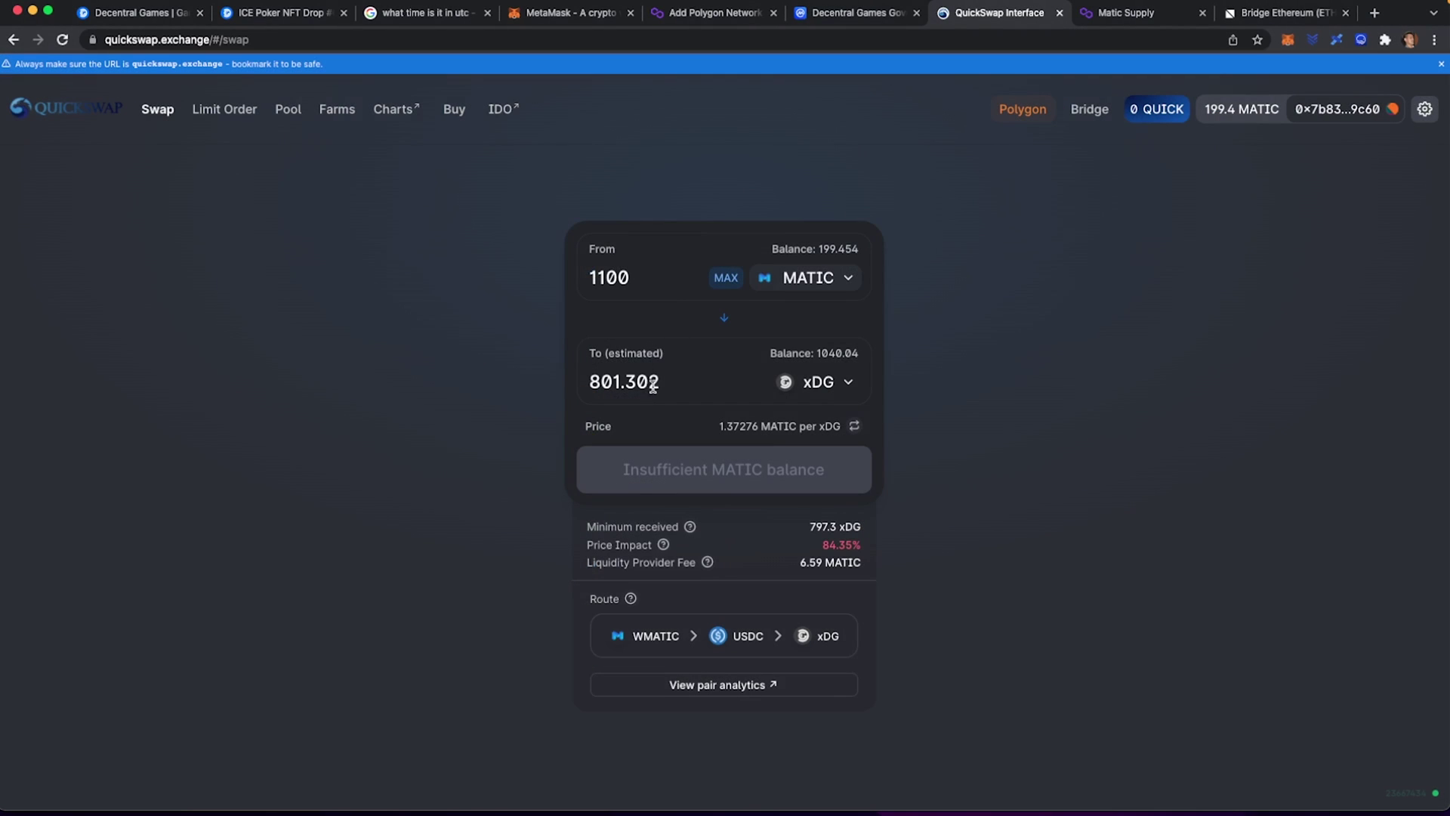
{"action": "left_click", "coordinate": [812, 381]}
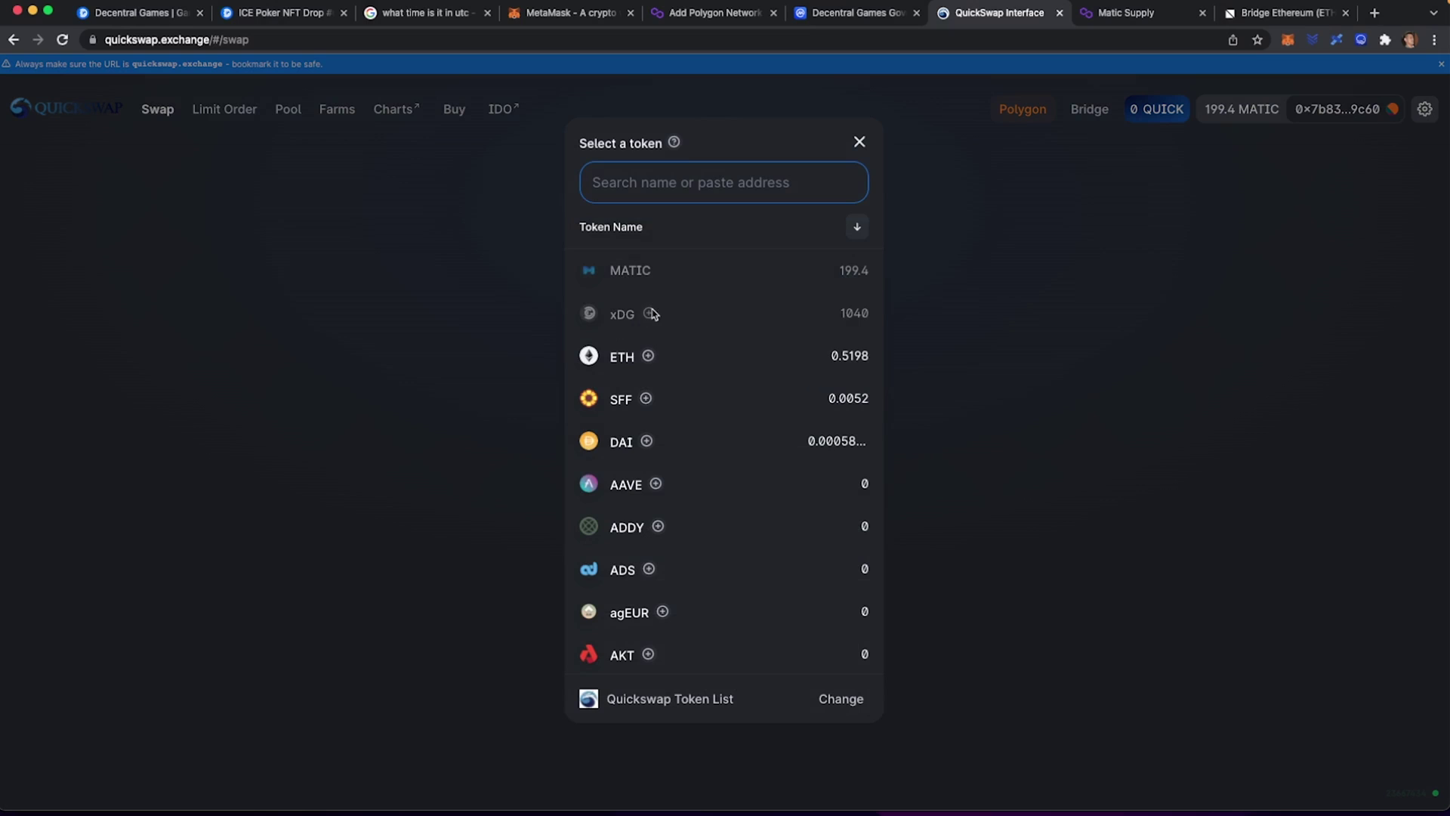
{"action": "left_click", "coordinate": [620, 357]}
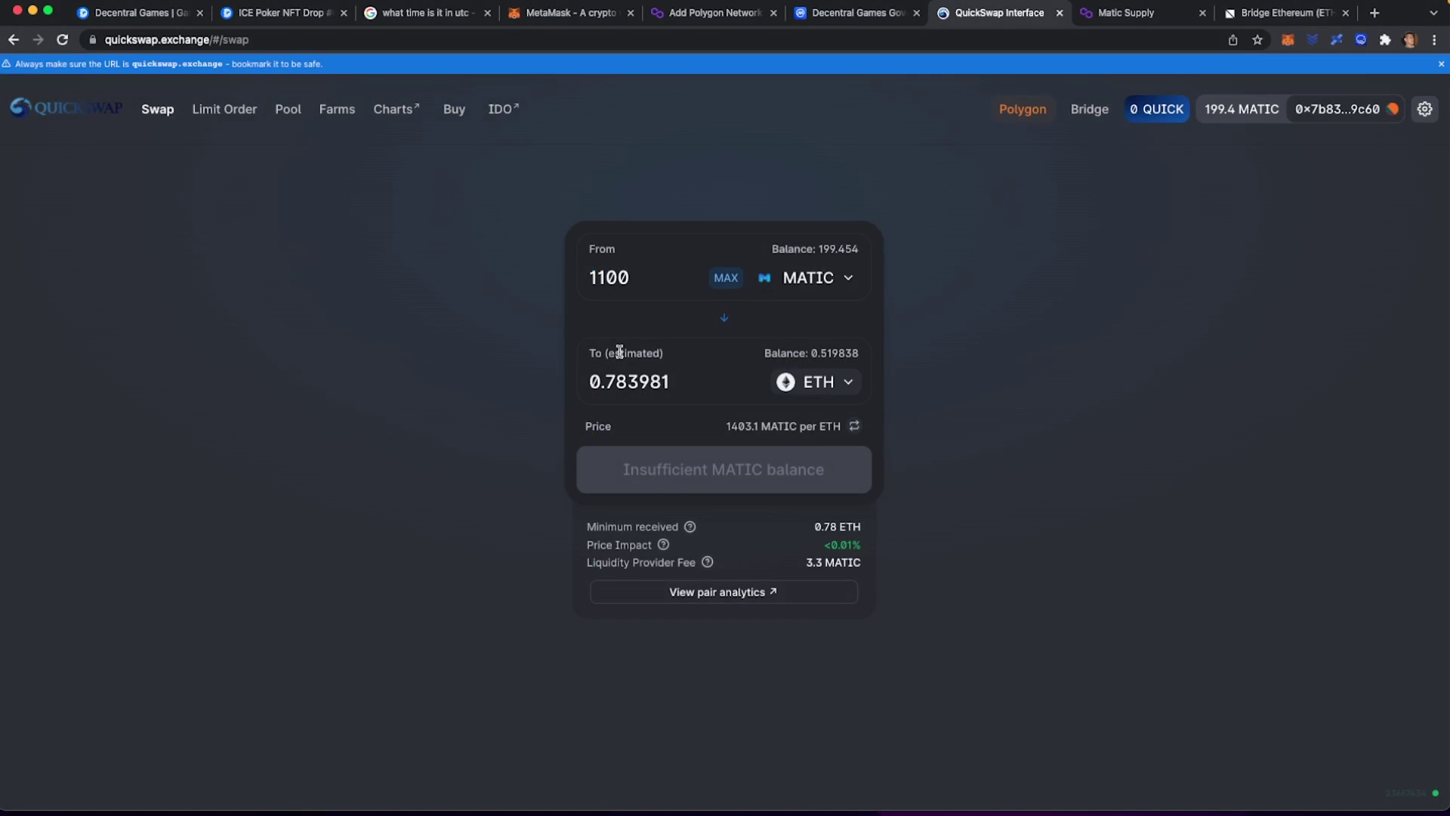
Enter 750 MATIC as the From amount, estimating about 0.534541 ETH.
{"action": "left_click", "coordinate": [651, 277]}
{"action": "key", "text": "BackSpace"}
{"action": "key", "text": "BackSpace"}
{"action": "key", "text": "BackSpace"}
{"action": "key", "text": "BackSpace"}
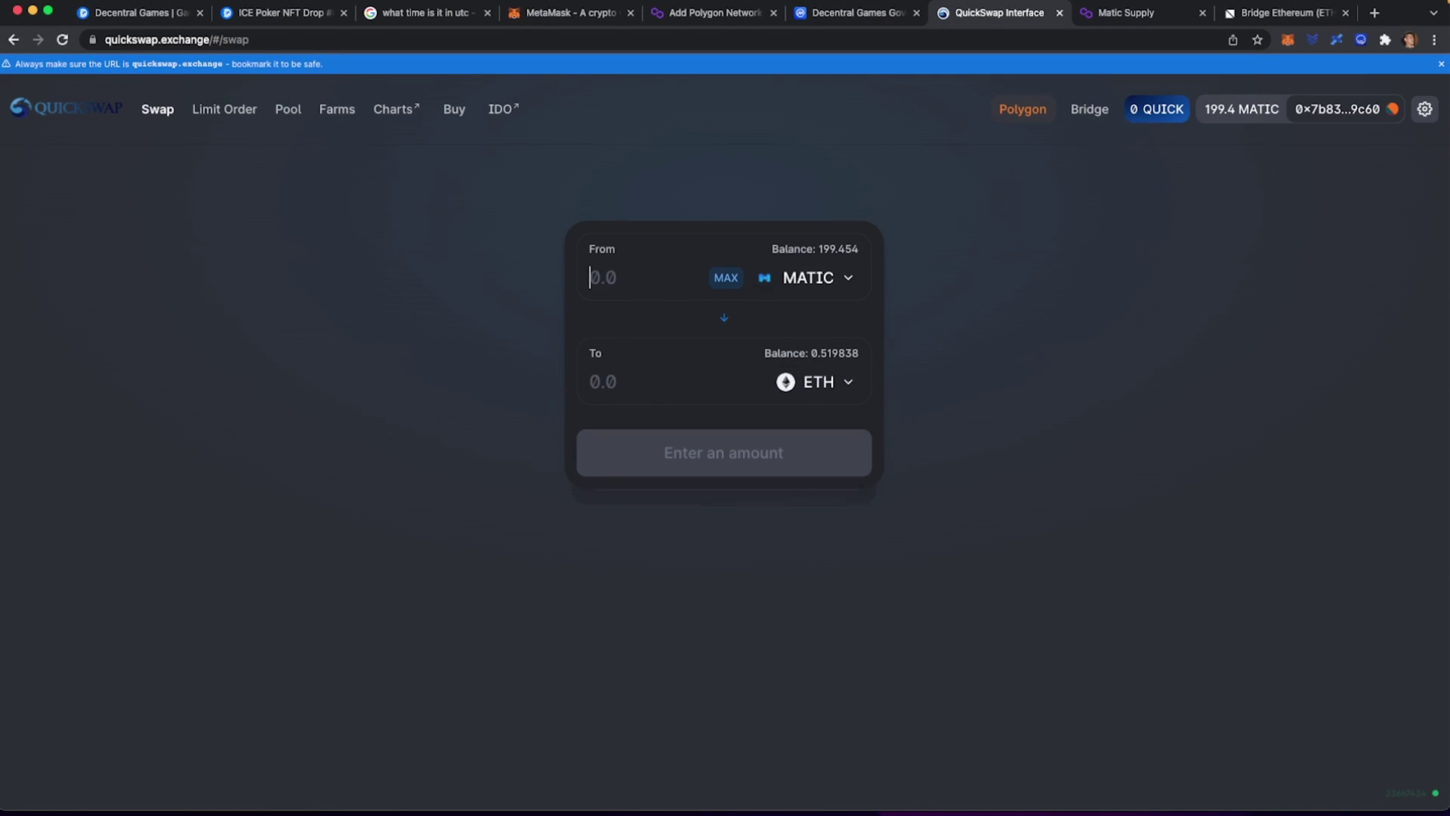
{"action": "type", "text": "07"}
{"action": "key", "text": "BackSpace"}
{"action": "key", "text": "BackSpace"}
{"action": "type", "text": "700"}
{"action": "key", "text": "BackSpace"}
{"action": "key", "text": "BackSpace"}
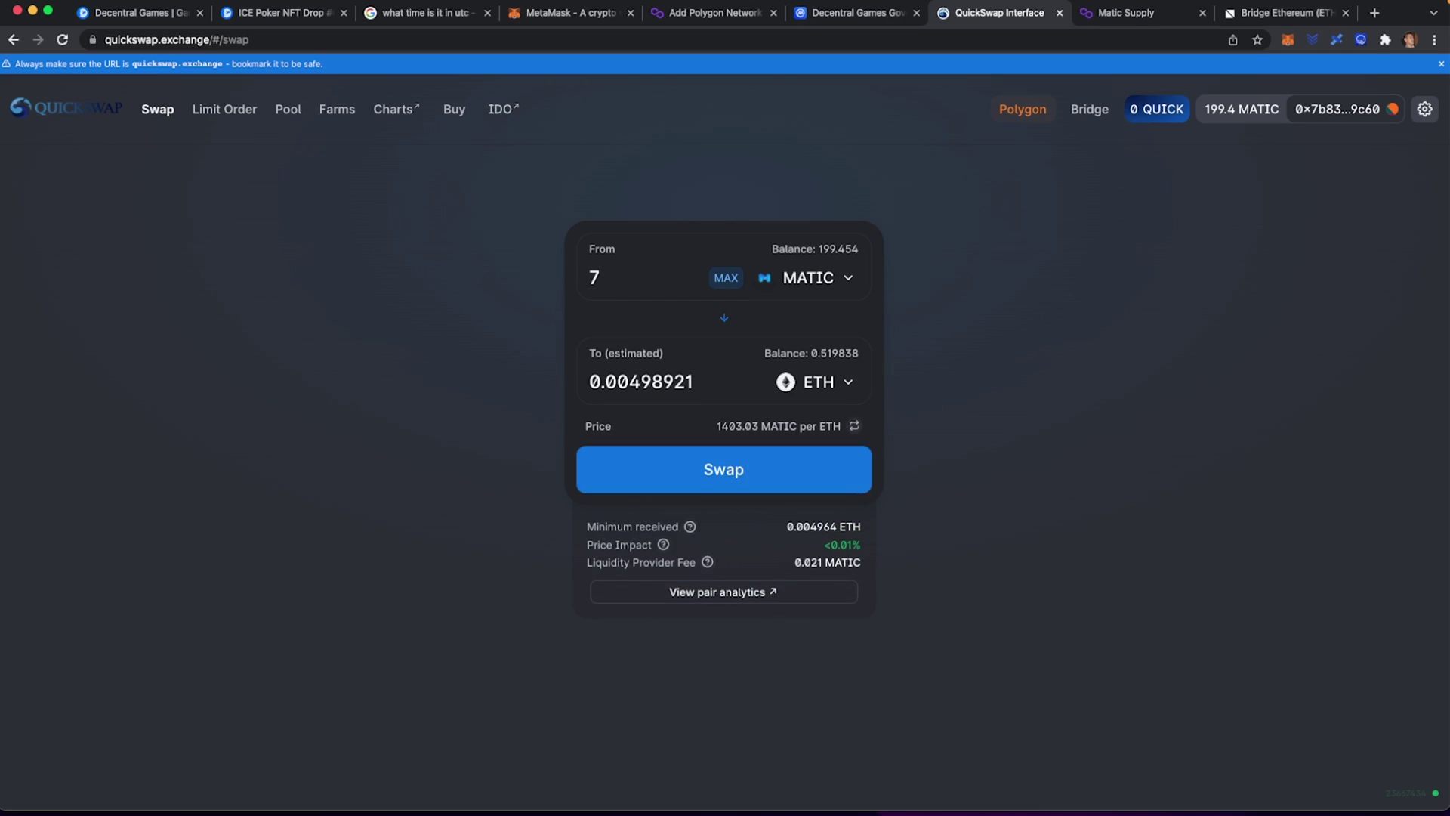
{"action": "type", "text": "20"}
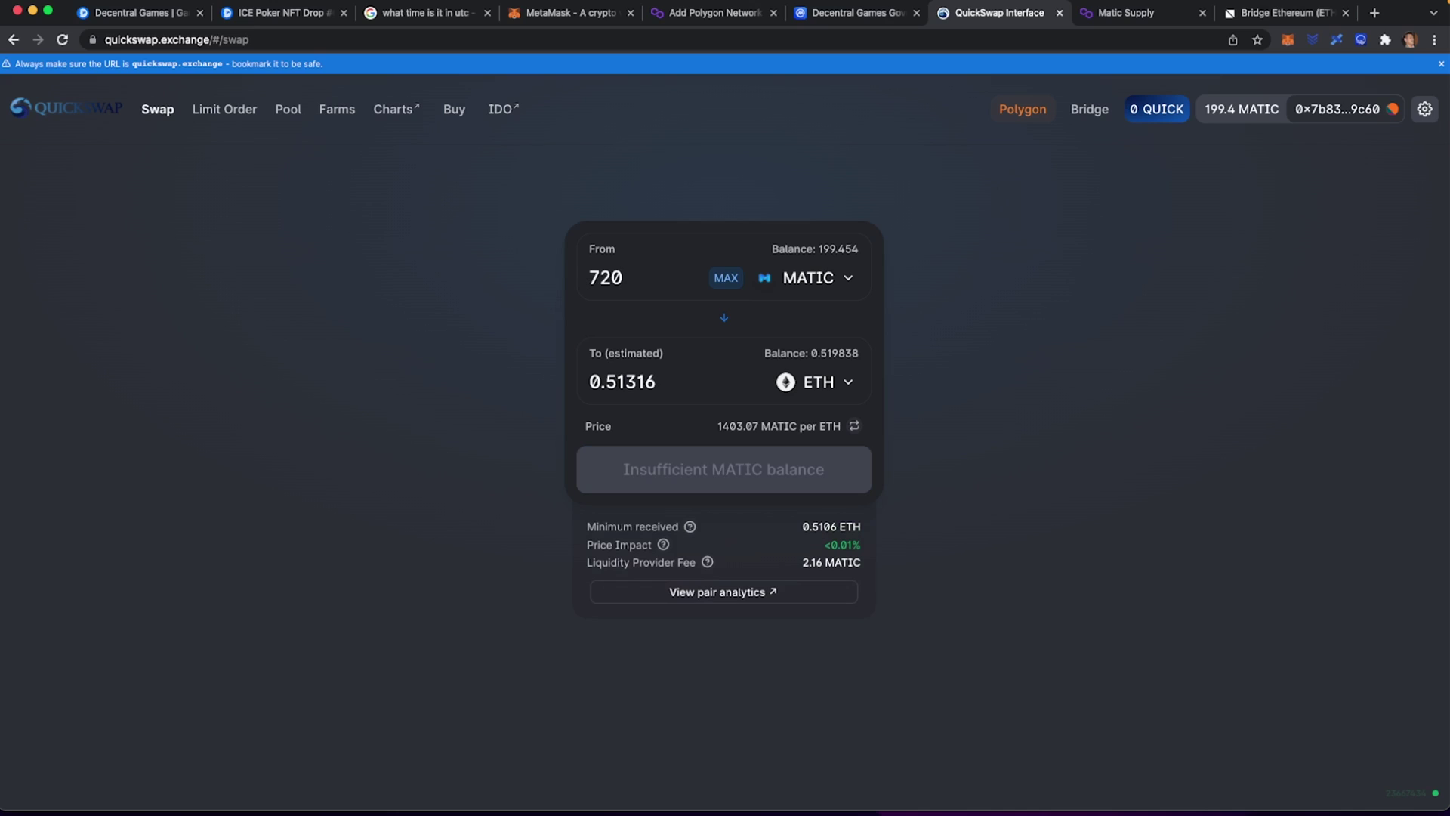
{"action": "key", "text": "BackSpace"}
{"action": "key", "text": "BackSpace"}
{"action": "type", "text": "50"}
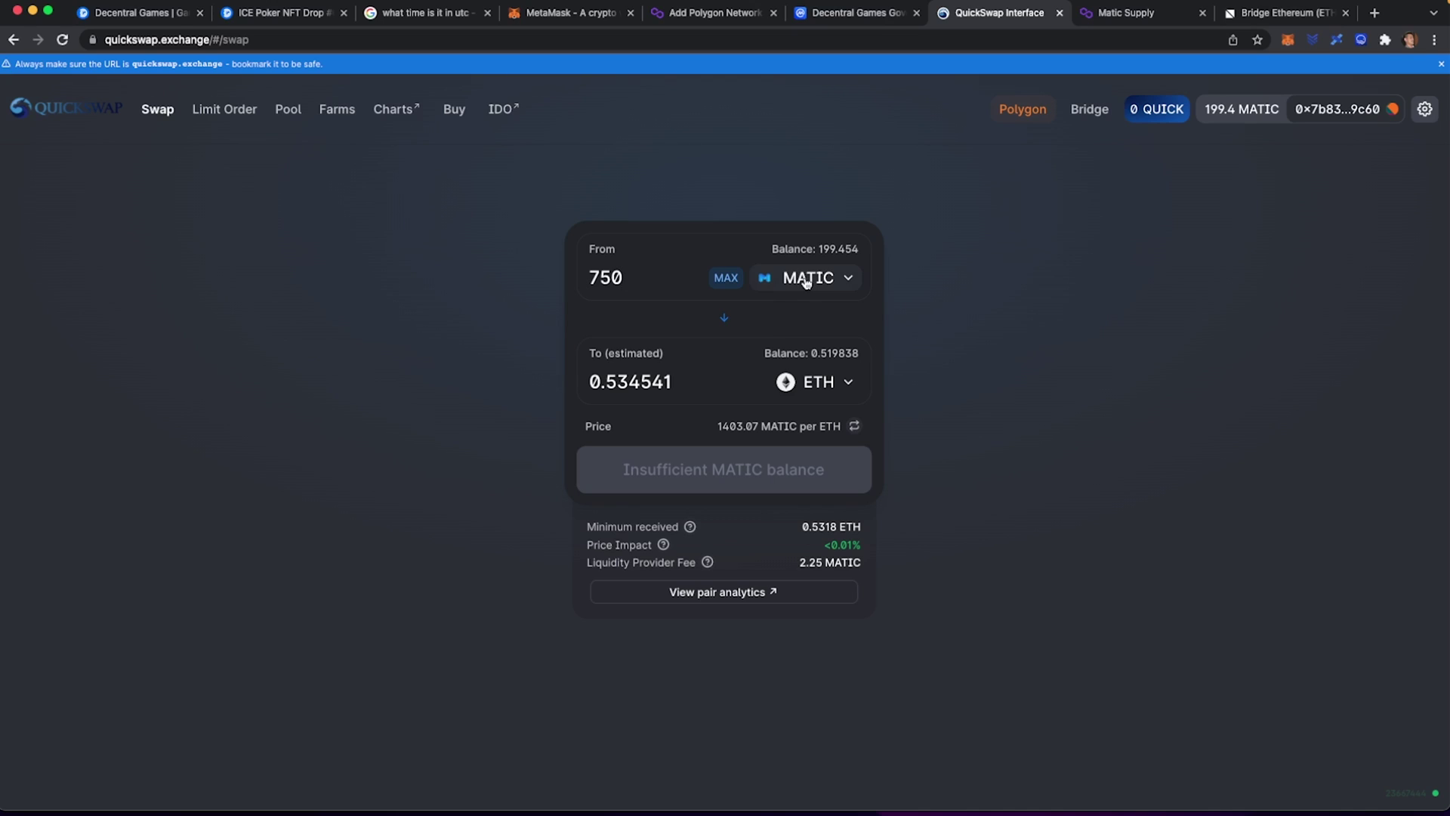
Switch the MetaMask wallet to Ethereum Mainnet, showing a 0.0096 ETH balance.
{"action": "left_click", "coordinate": [1289, 41]}
{"action": "left_click", "coordinate": [1268, 81]}
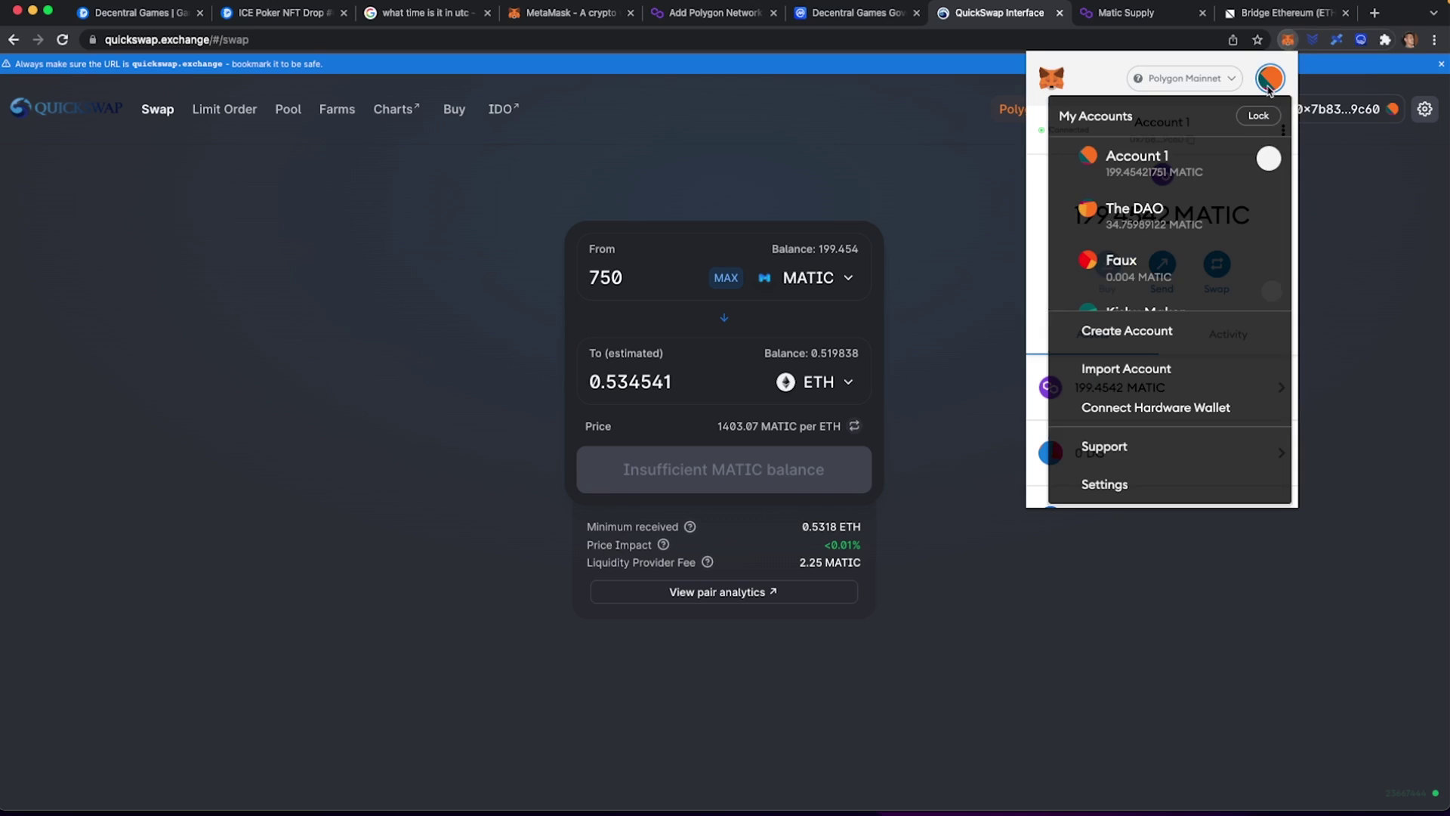
{"action": "left_click", "coordinate": [1231, 80]}
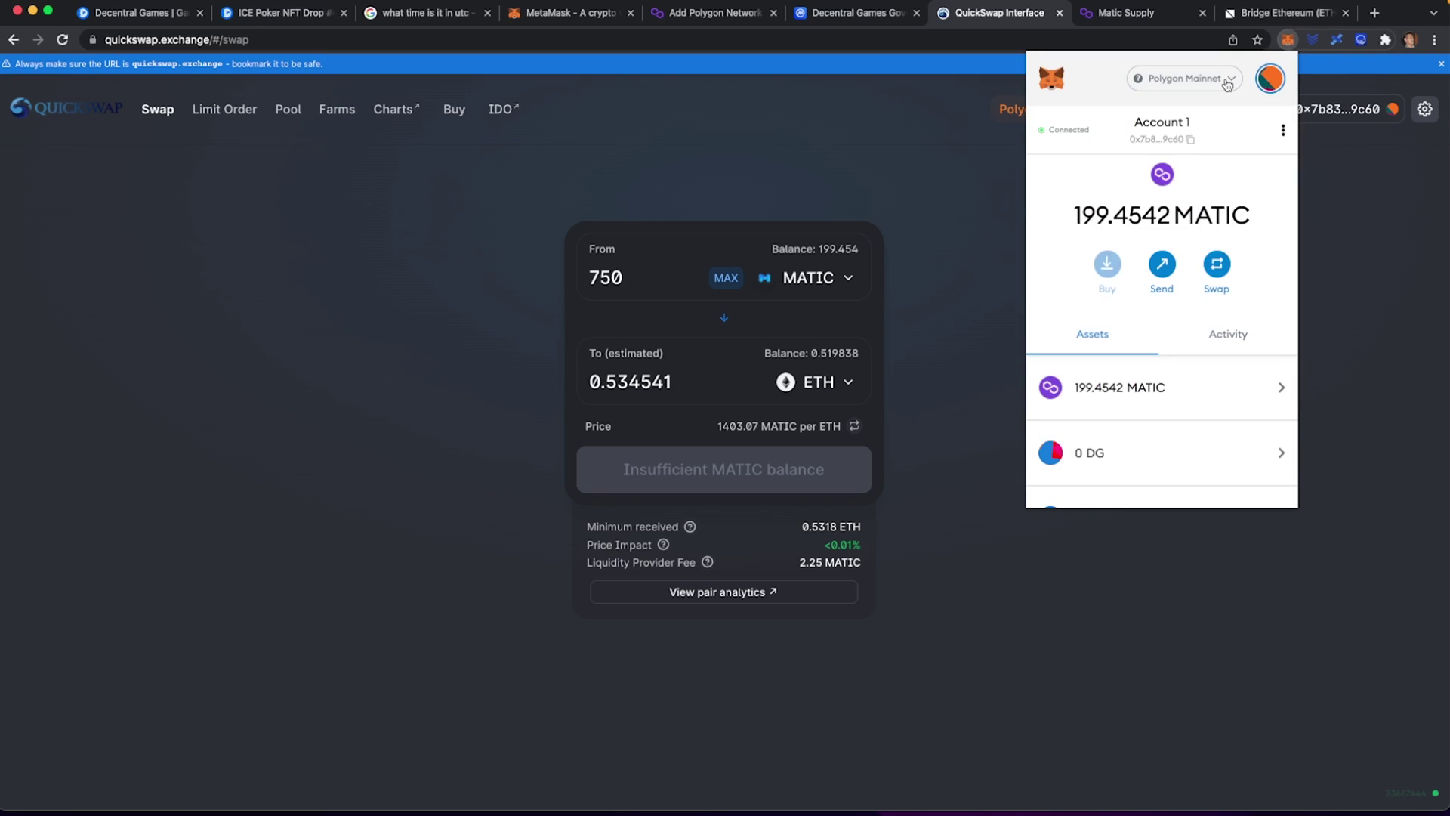
{"action": "left_click", "coordinate": [1231, 80]}
{"action": "left_click", "coordinate": [1163, 191]}
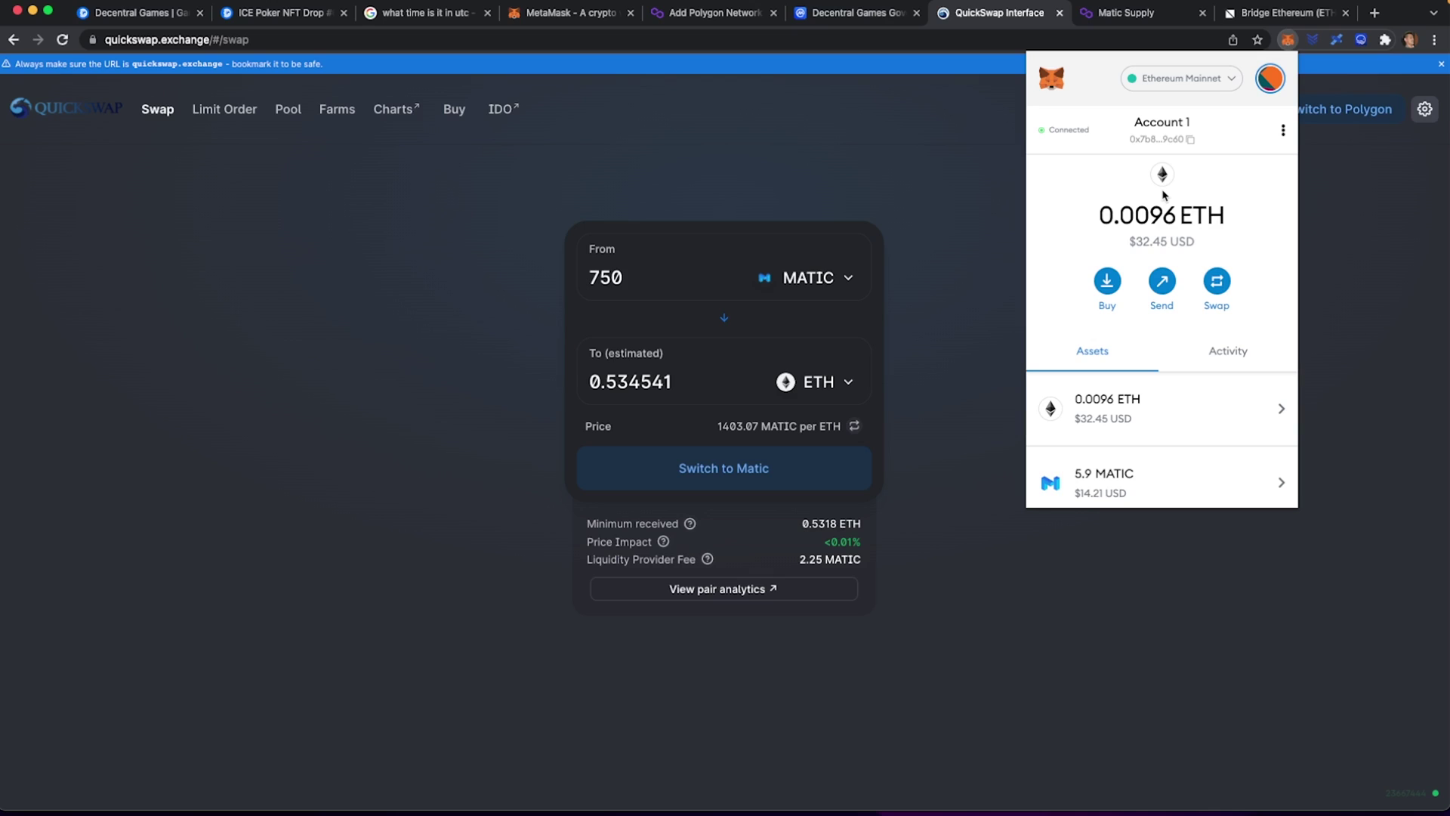
{"action": "left_click", "coordinate": [1288, 13]}
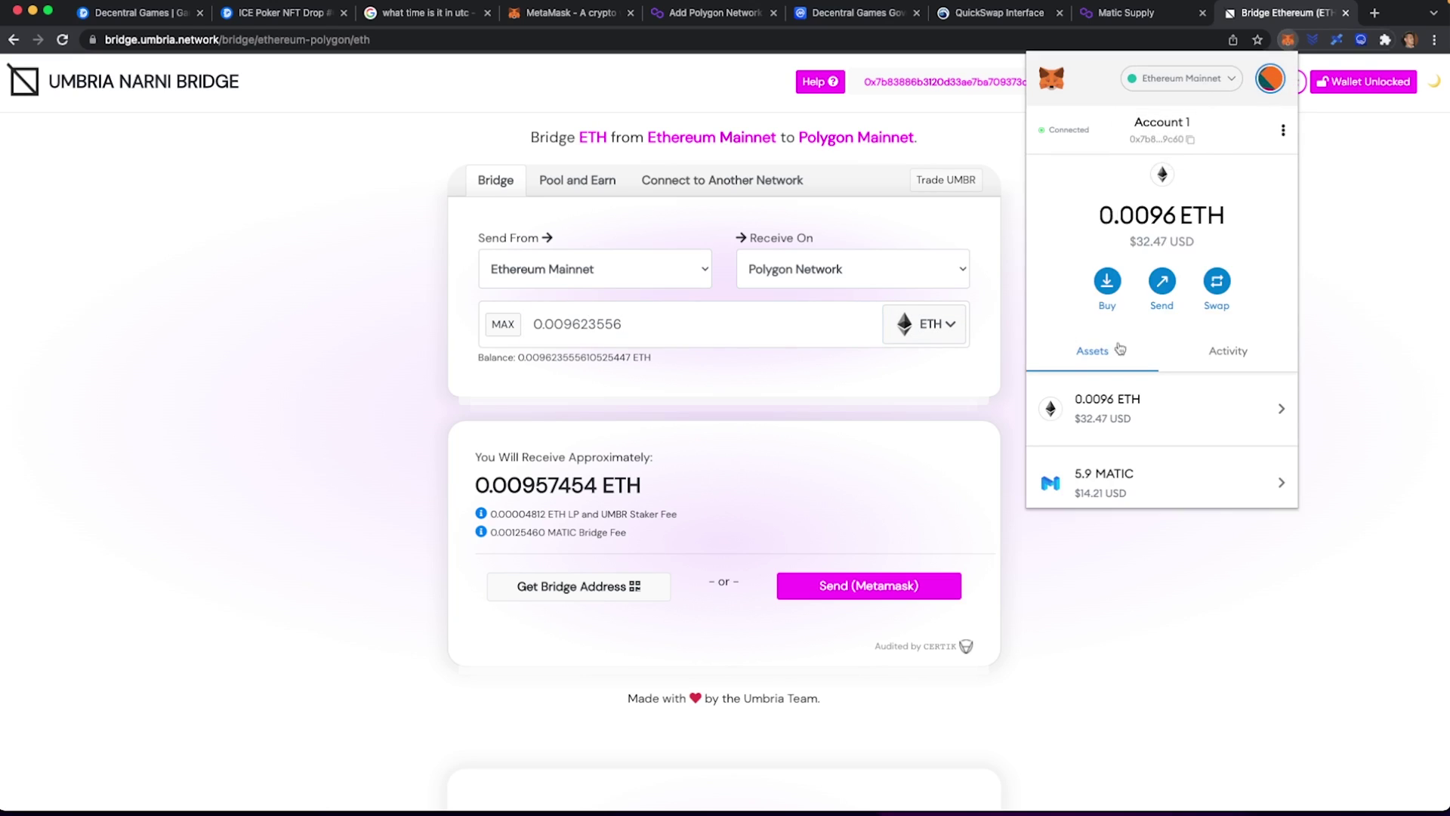
Confirm the 0.0096 ETH balance and commit 0.009623556 ETH to bridge, leaving the asset unchanged.
{"action": "left_click", "coordinate": [792, 383]}
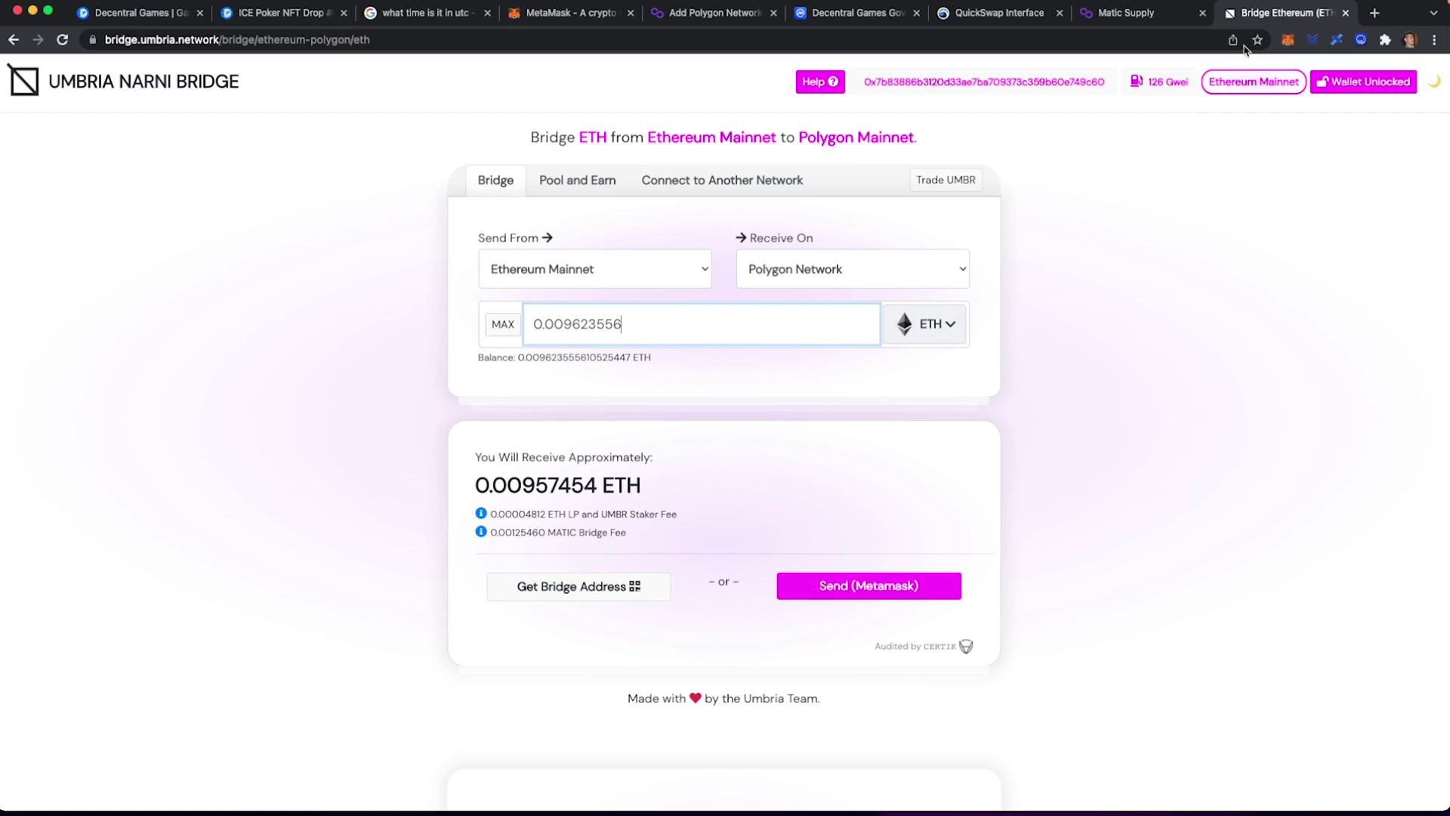
{"action": "left_click", "coordinate": [1288, 40]}
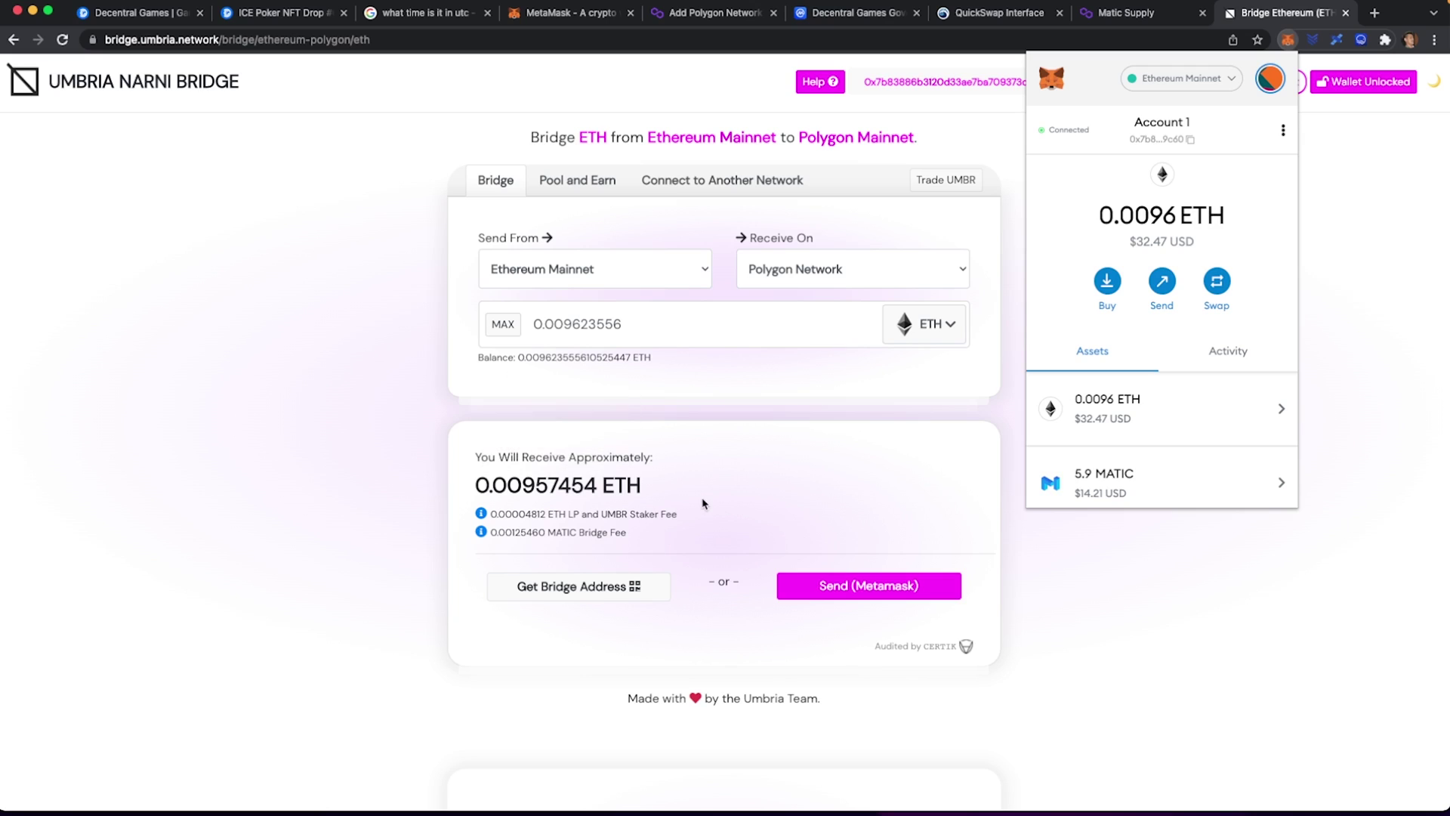
{"action": "left_click", "coordinate": [753, 487]}
{"action": "left_click", "coordinate": [868, 587]}
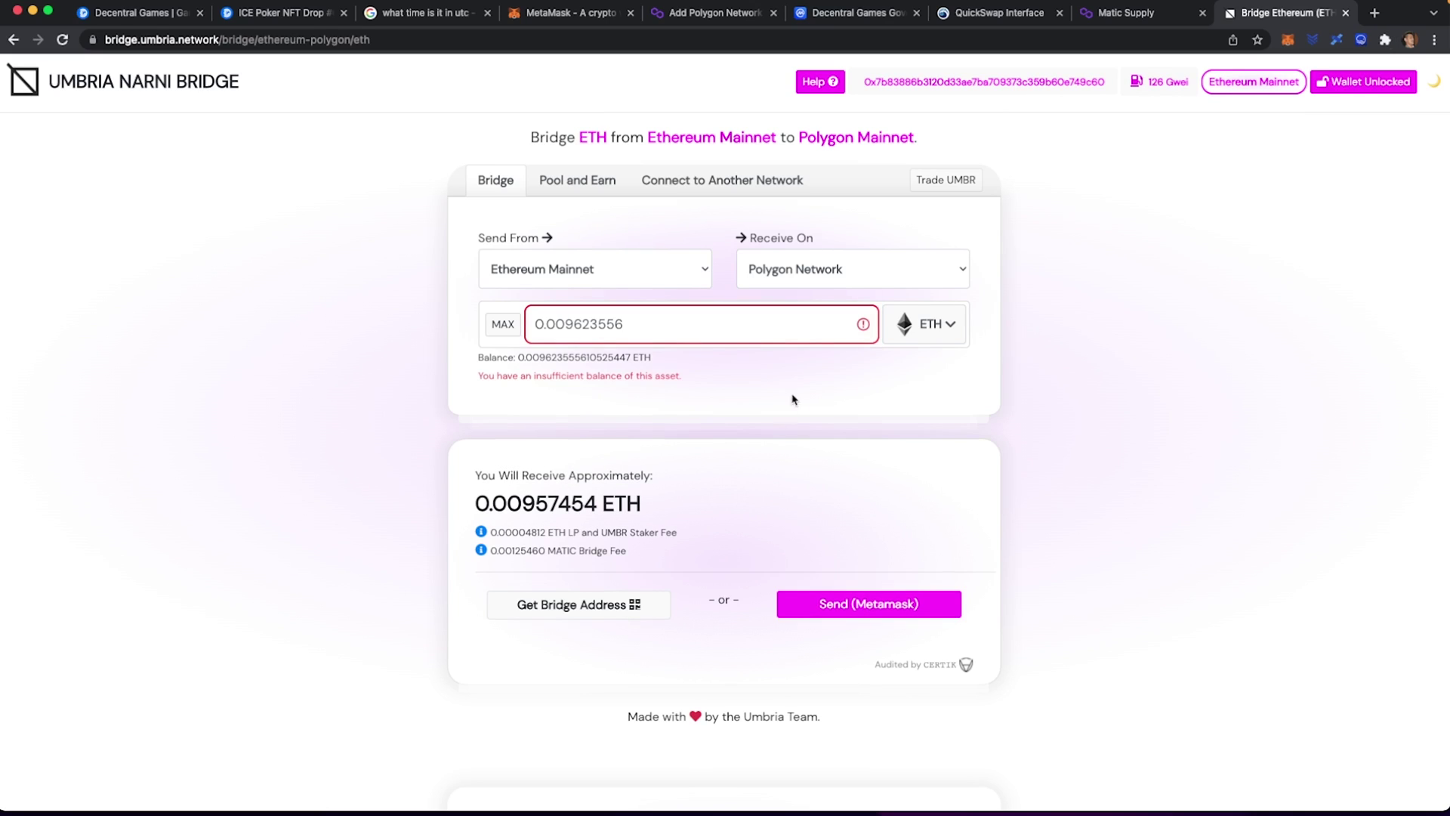
{"action": "left_click", "coordinate": [941, 326]}
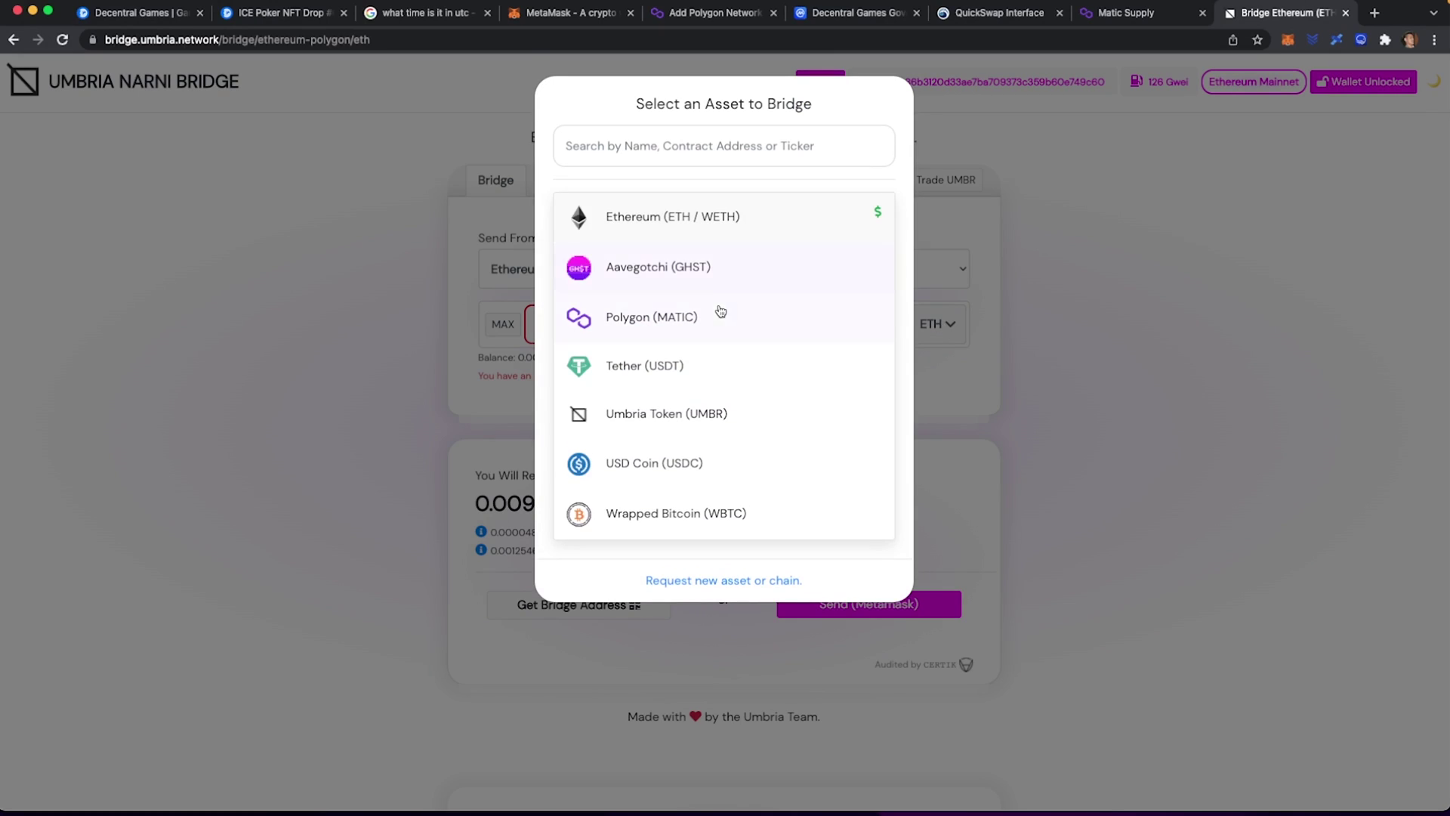
{"action": "left_click", "coordinate": [1105, 259]}
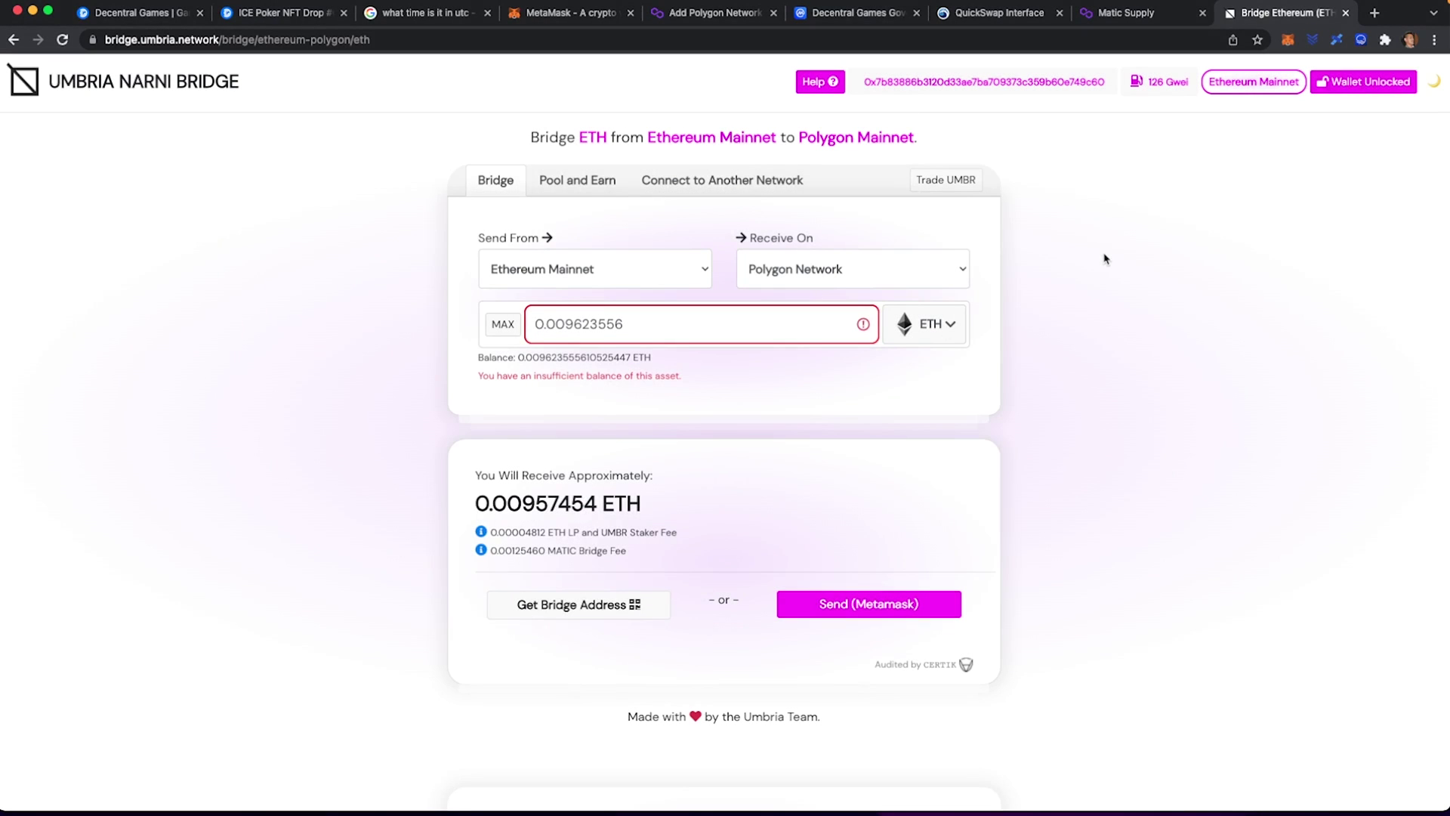
{"action": "left_click", "coordinate": [1286, 40]}
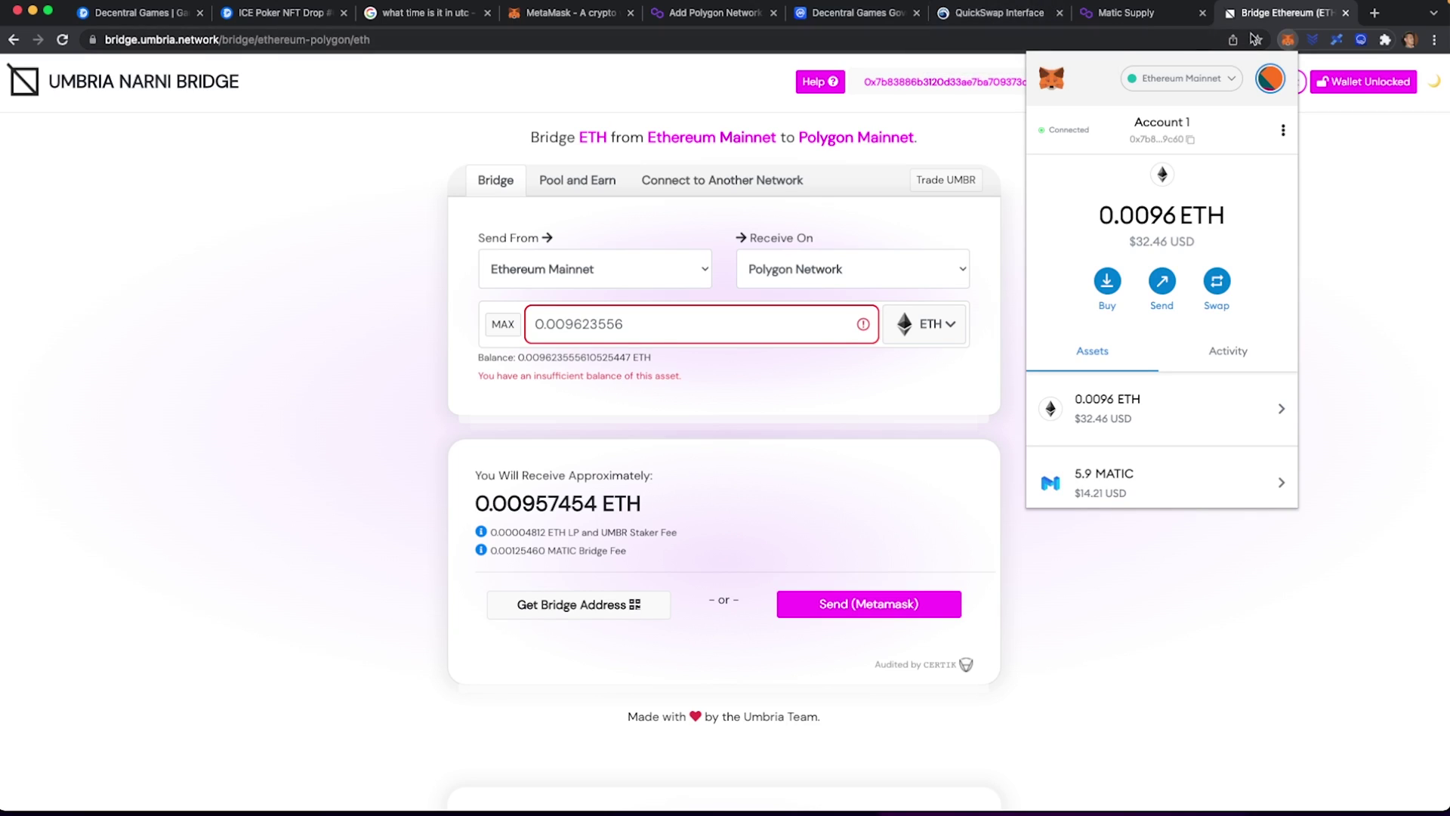
Change the MetaMask network from Ethereum Mainnet back to Polygon Mainnet.
{"action": "left_click", "coordinate": [1269, 79]}
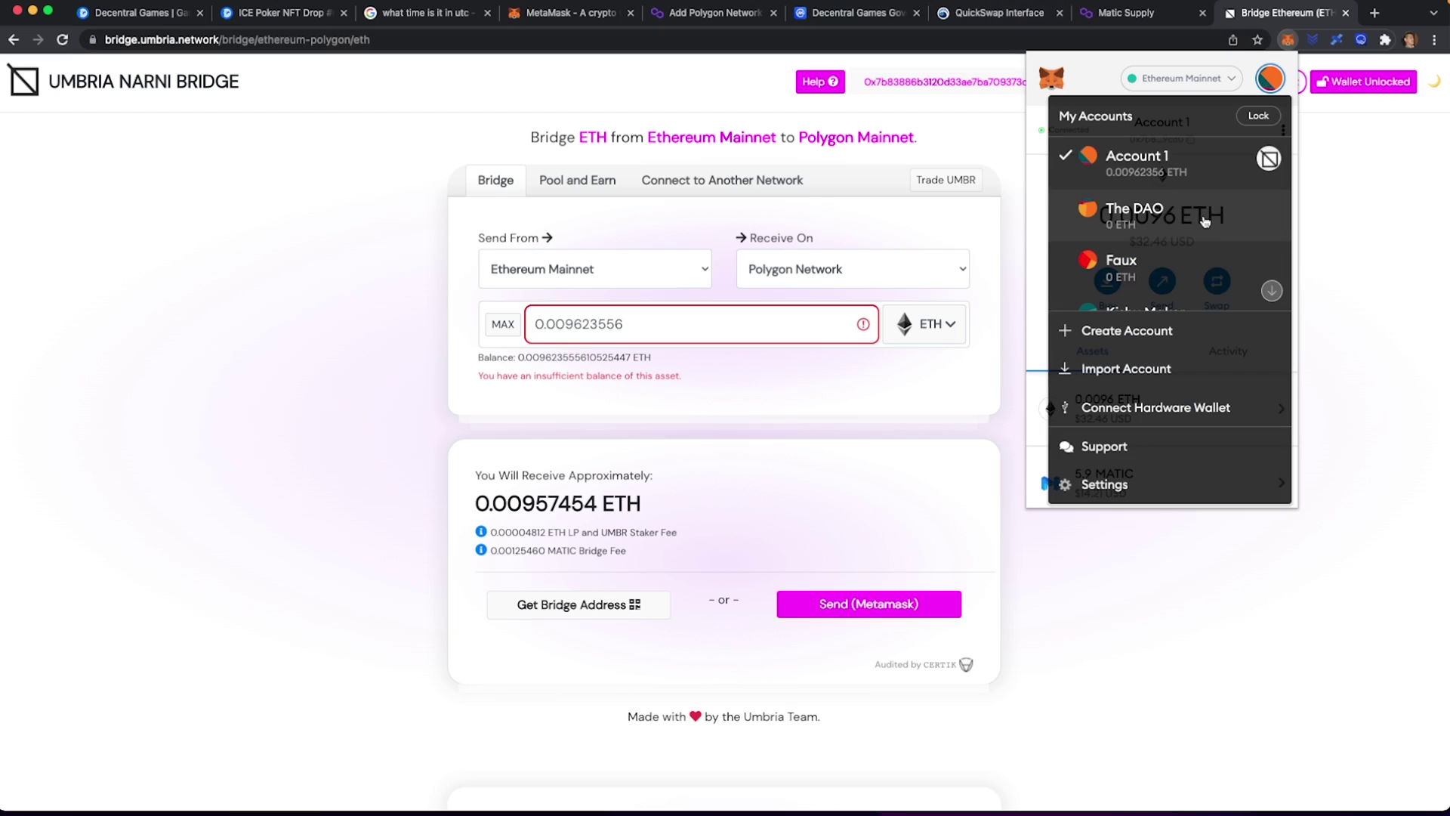
{"action": "left_click", "coordinate": [1221, 83]}
{"action": "left_click", "coordinate": [1211, 81]}
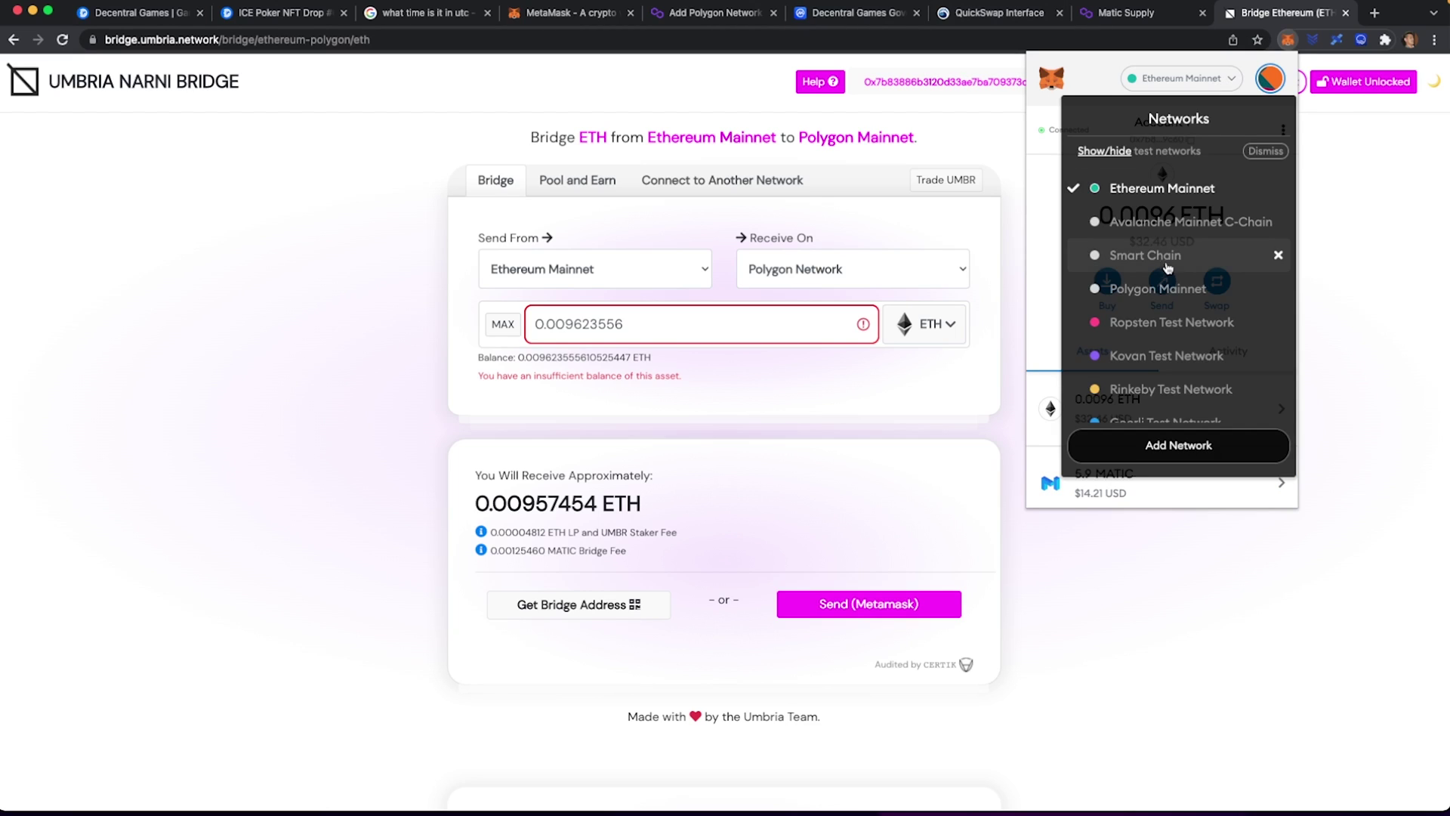
{"action": "left_click", "coordinate": [1159, 288]}
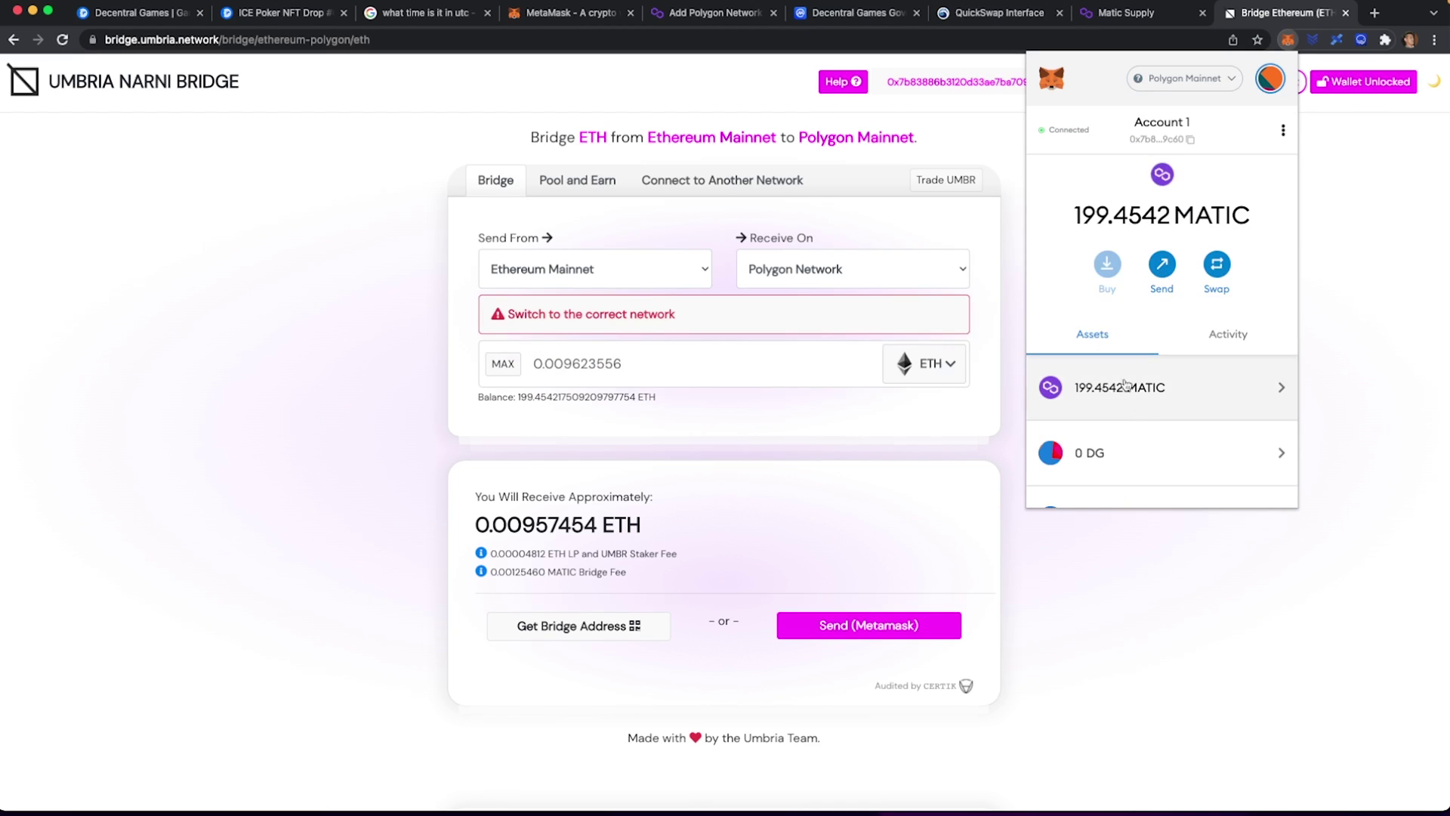
{"action": "scroll", "coordinate": [1127, 388], "scroll_direction": "down", "scroll_amount": 3}
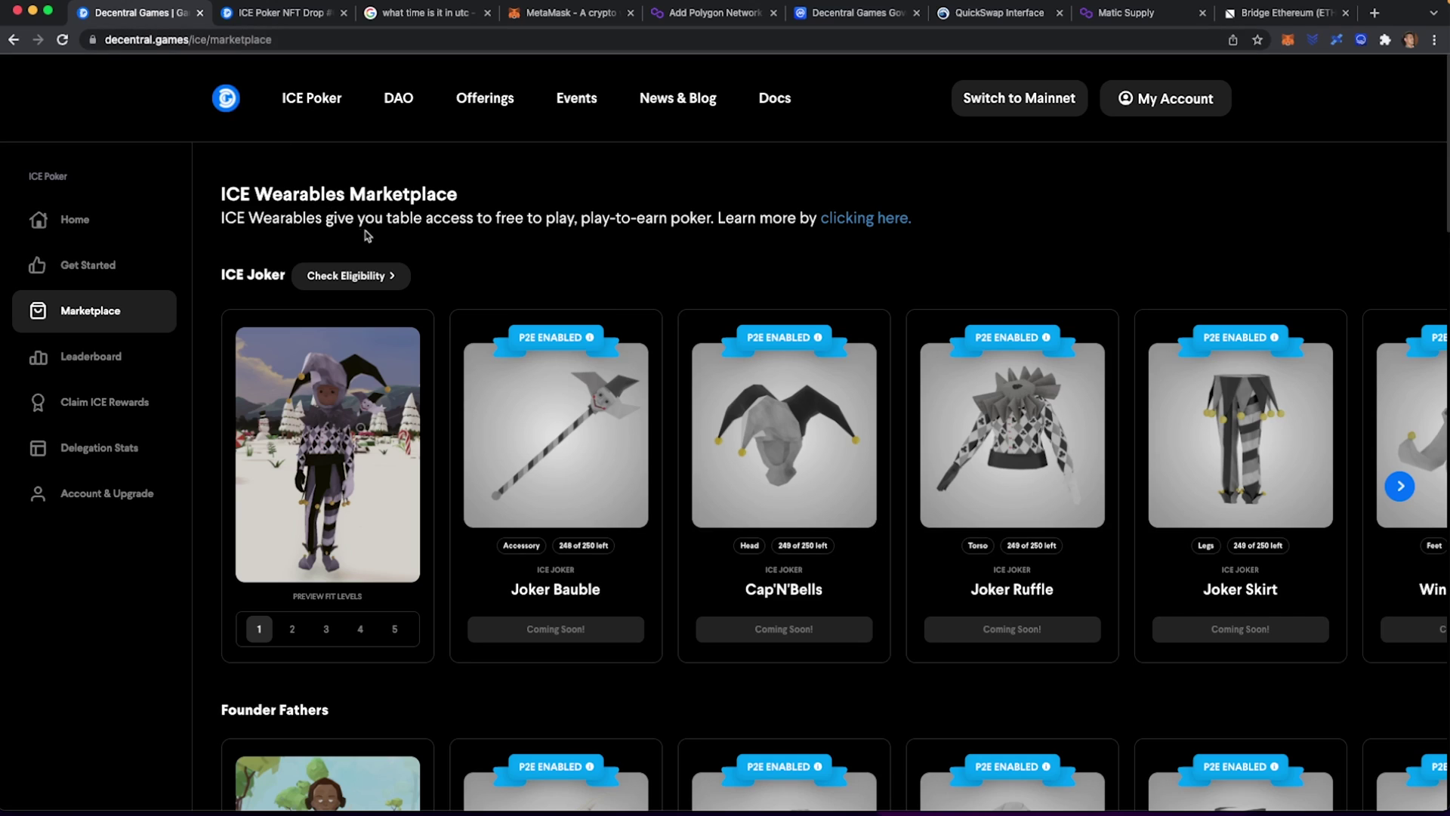
Switch MetaMask to Ethereum Mainnet, then run the ICE Joker eligibility check to confirm 'You're Ready to Mint'.
{"action": "left_click", "coordinate": [1287, 39]}
{"action": "left_click", "coordinate": [1233, 76]}
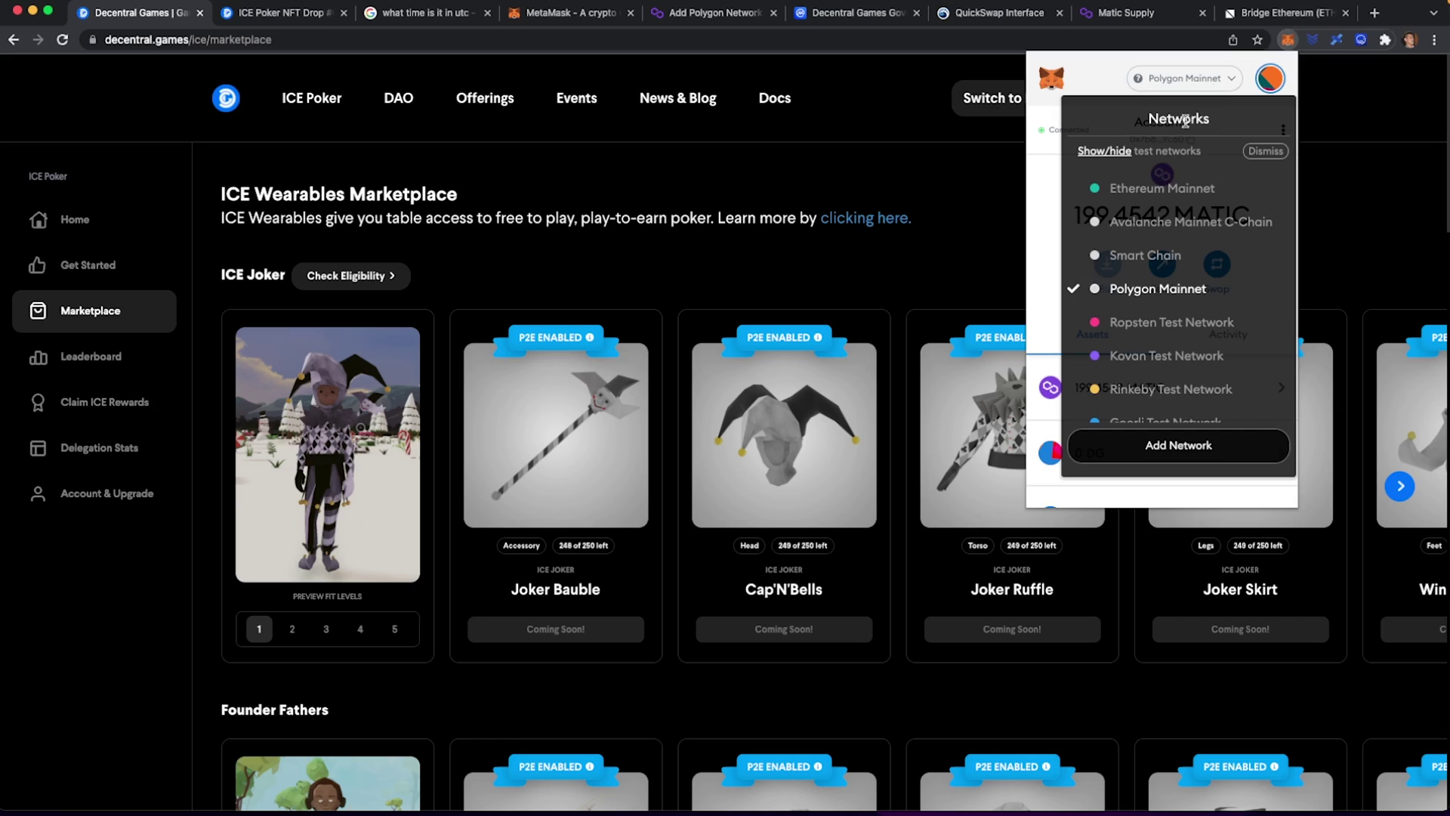
{"action": "left_click", "coordinate": [1166, 188]}
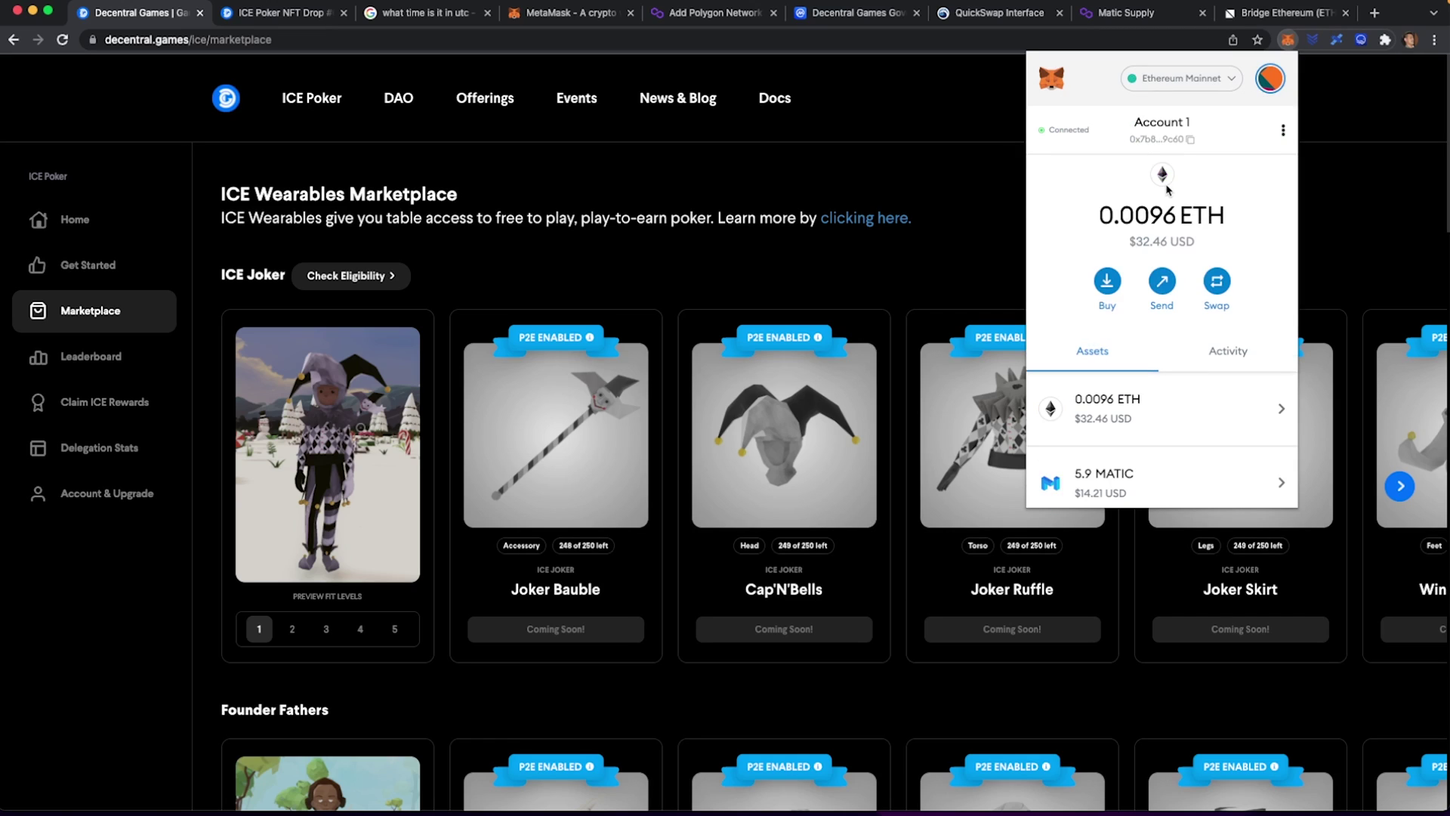
{"action": "left_click", "coordinate": [1335, 173]}
{"action": "left_click", "coordinate": [345, 278]}
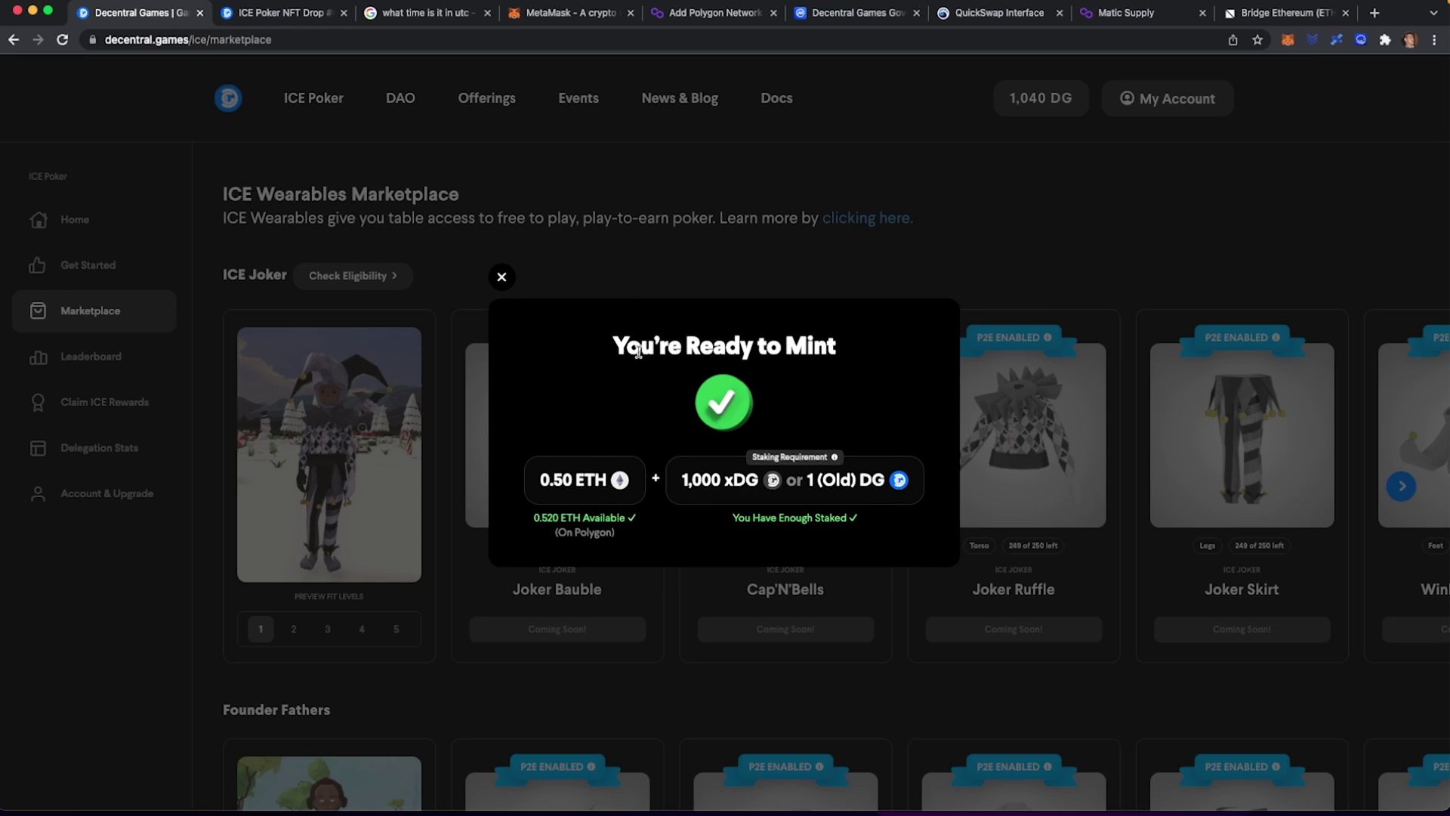
{"action": "left_click_drag", "start_coordinate": [628, 346], "coordinate": [815, 370]}
{"action": "left_click", "coordinate": [626, 474]}
{"action": "left_click_drag", "start_coordinate": [549, 482], "coordinate": [593, 483]}
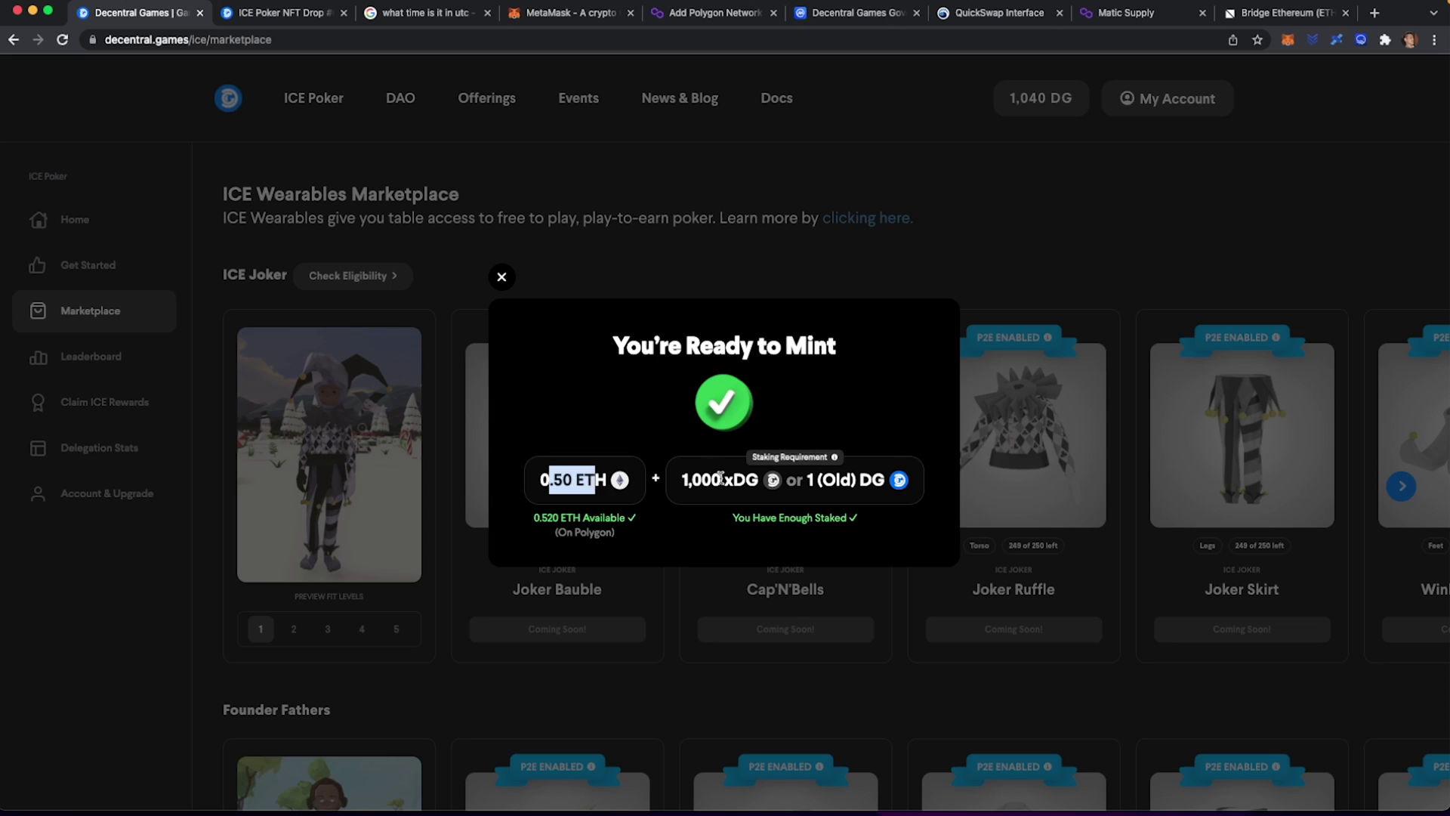
{"action": "left_click", "coordinate": [689, 479]}
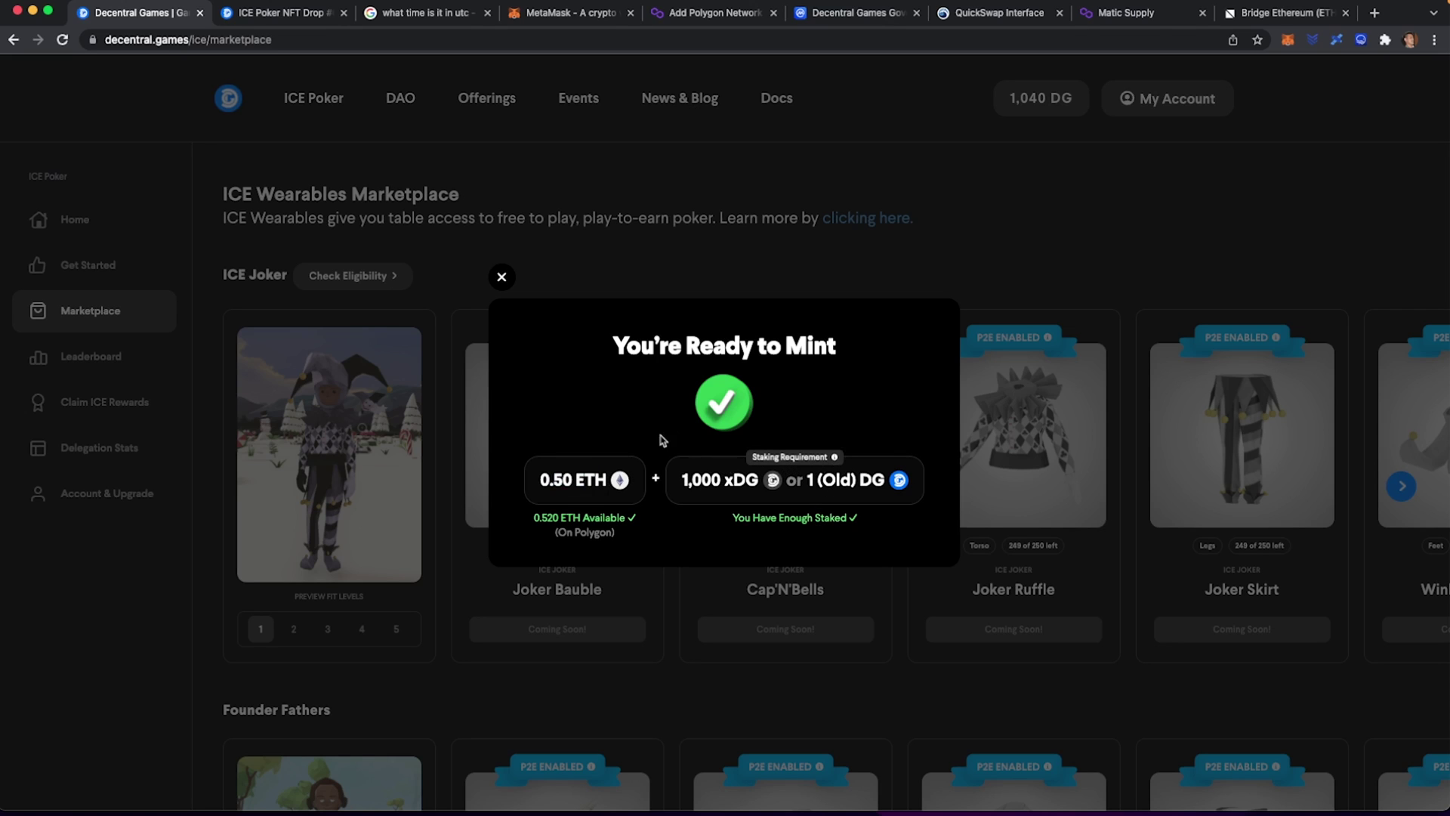